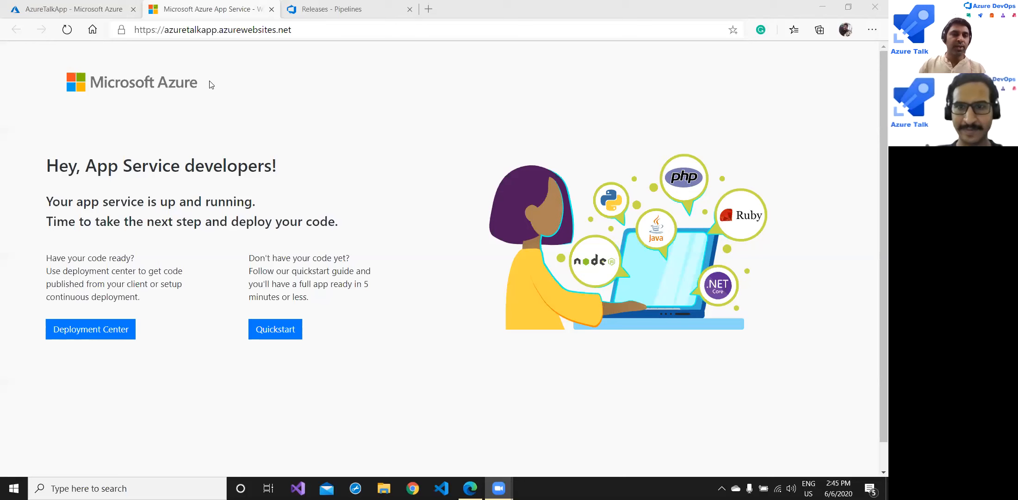
left_click(79, 6)
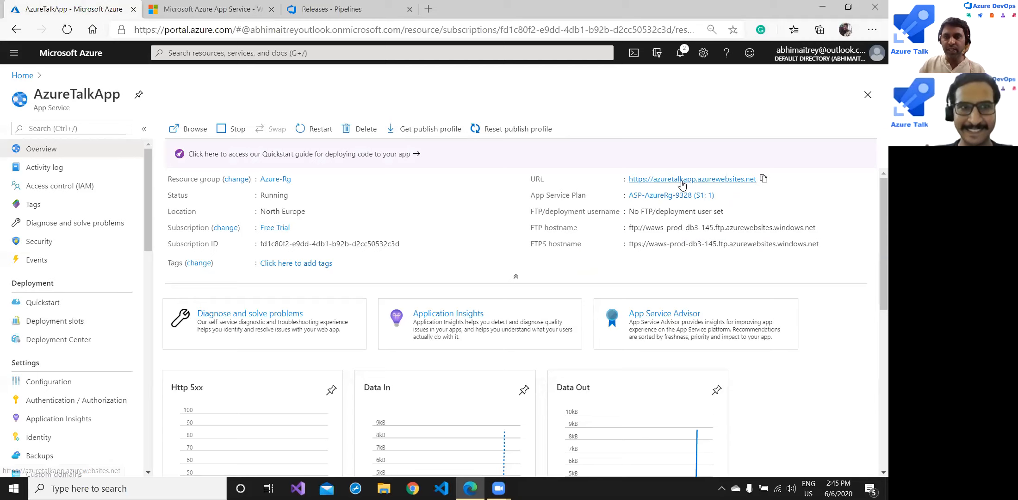
left_click(229, 9)
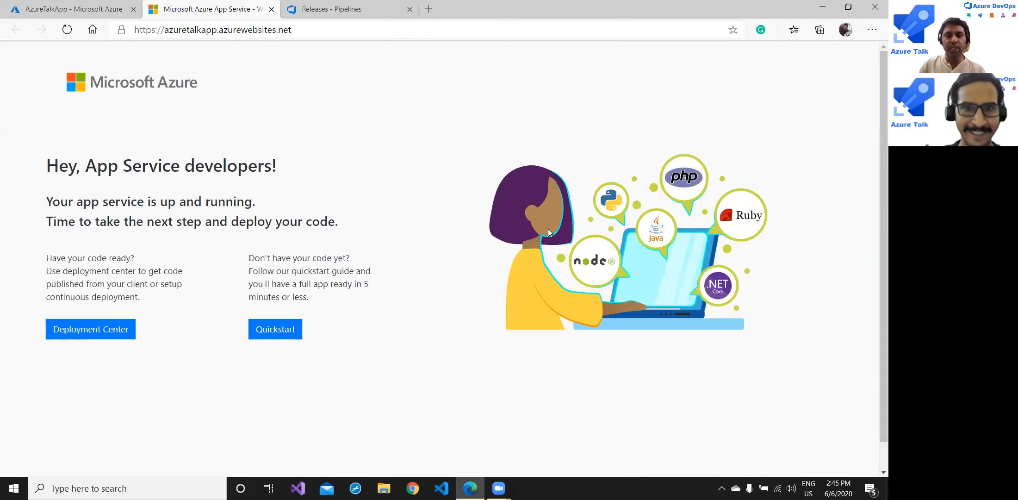
- From Releases, create a new release pipeline using the Azure App Service deployment template
left_click(359, 13)
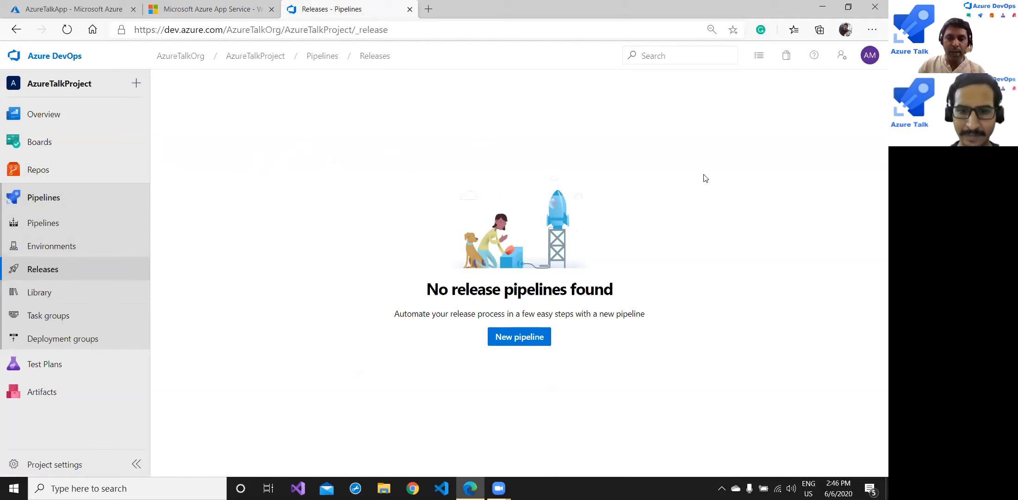
left_click(527, 342)
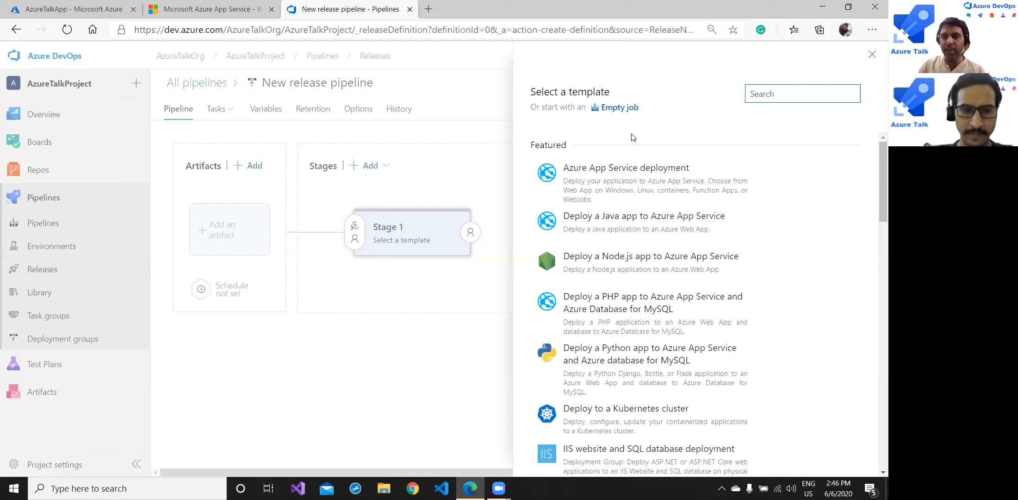
mouse_move(628, 174)
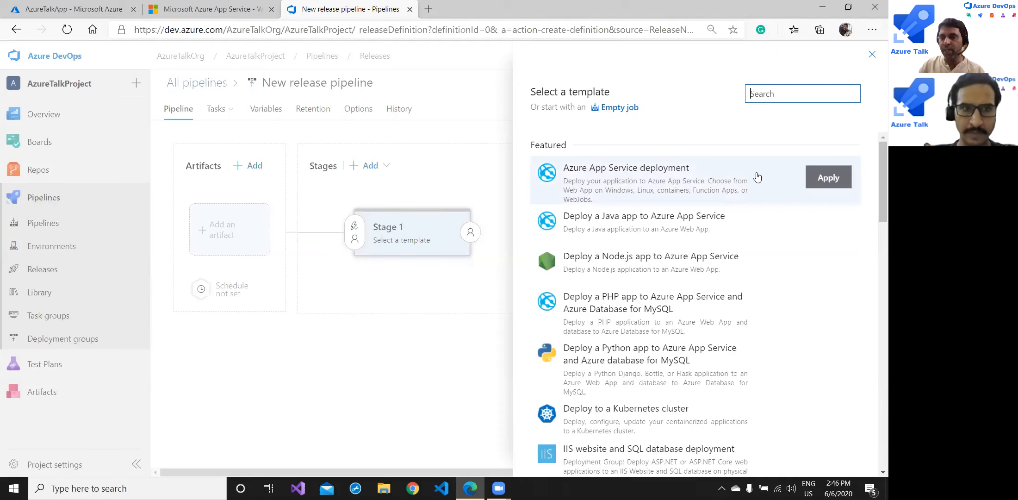
left_click(829, 180)
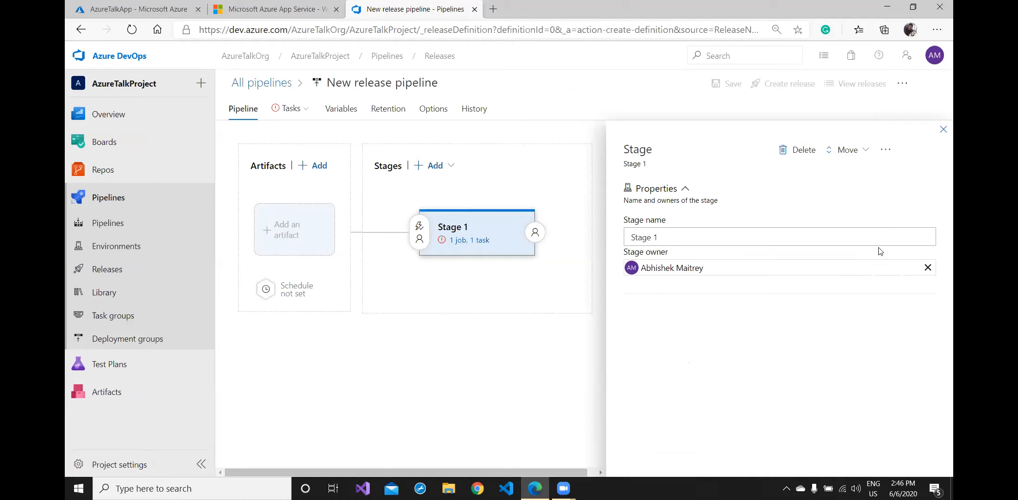
- Rename Stage 1 to 'Production' and close the stage properties panel
left_click_drag(685, 237, 612, 234)
type("Pro")
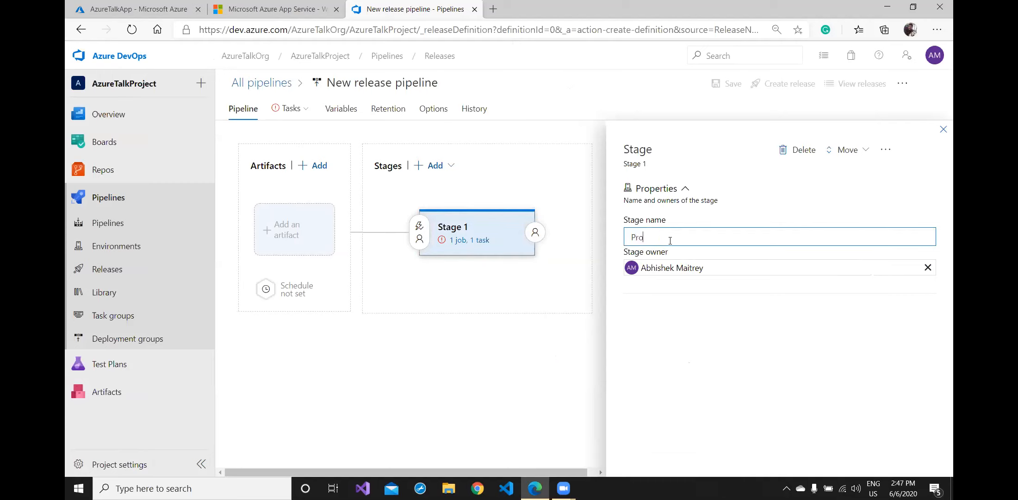
type("duction")
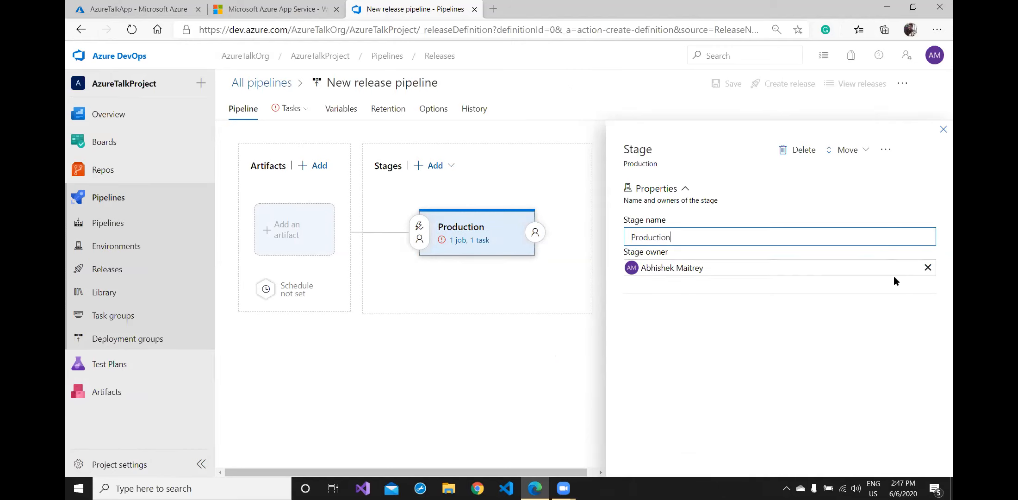
left_click(856, 322)
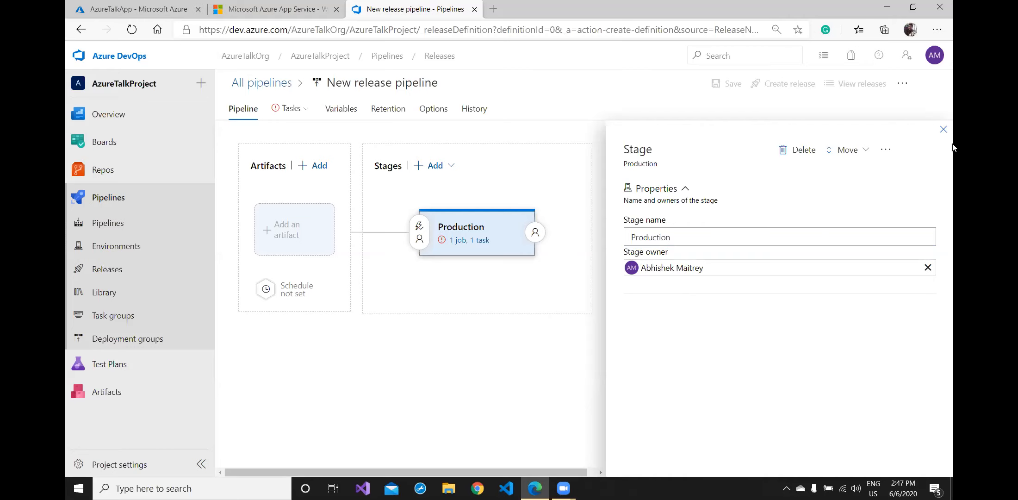
left_click(943, 129)
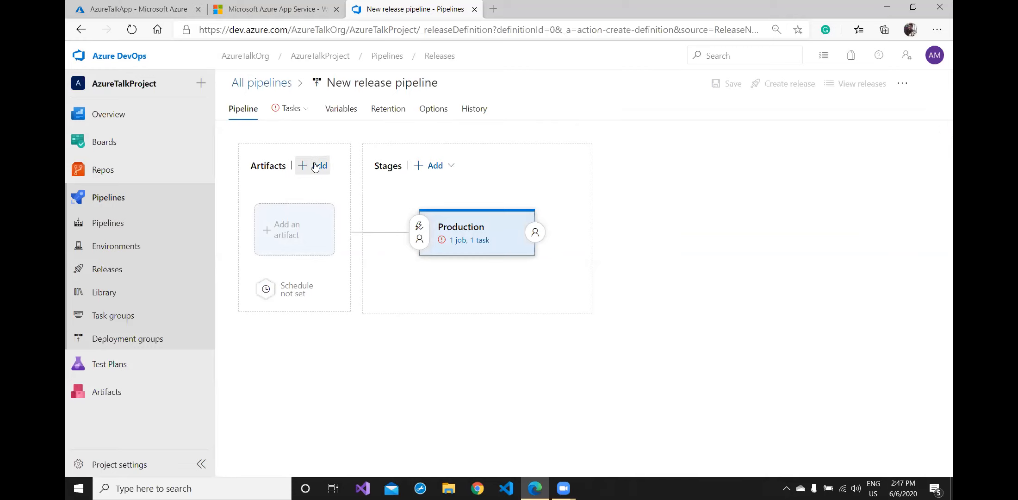
- Add the AzureTalkProject-ASP.NET Core-CI build as a Build-type artifact for the release pipeline
left_click(289, 231)
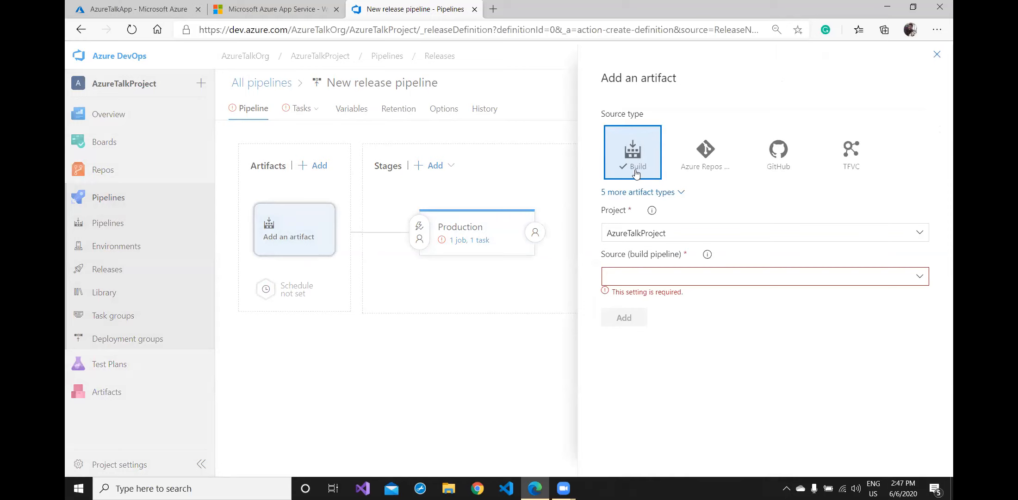
left_click(618, 232)
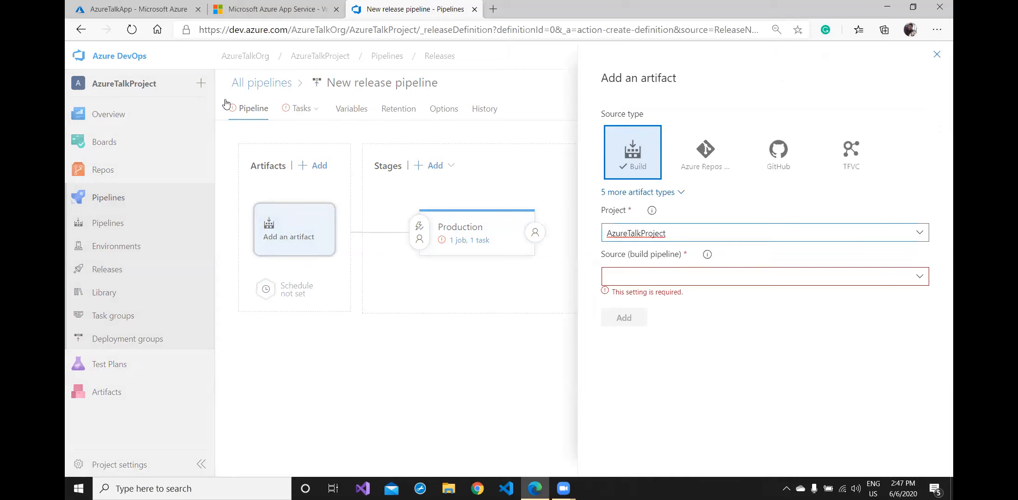
left_click(693, 275)
left_click(919, 276)
left_click(714, 301)
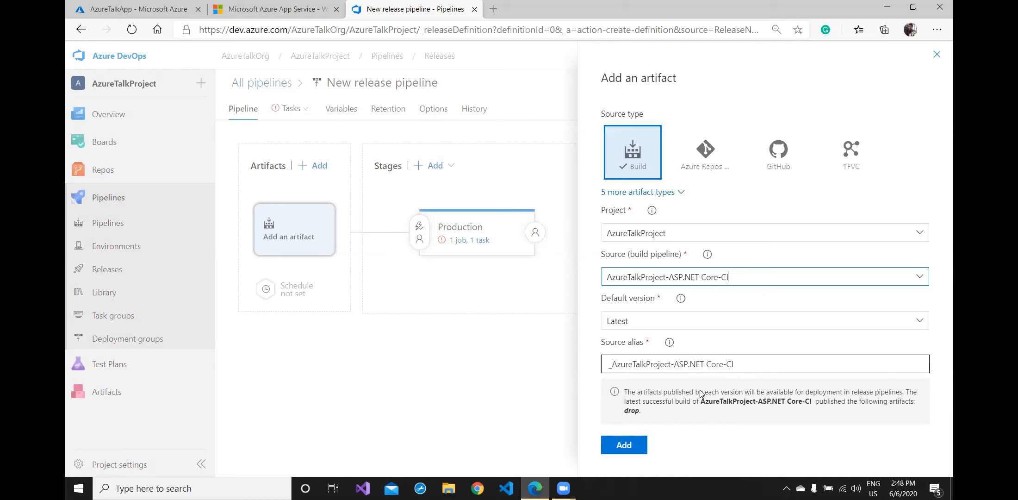
left_click(629, 446)
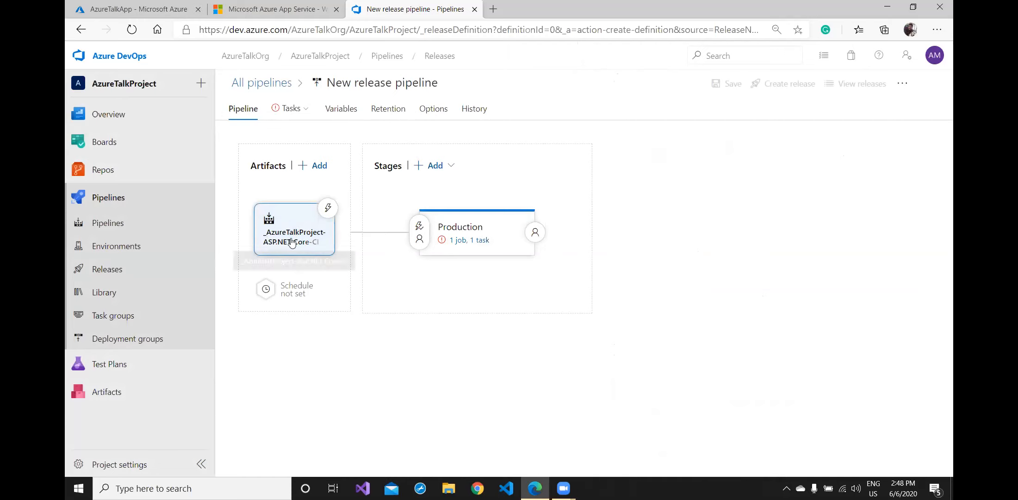
- In the Production stage tasks, select the Free Trial Azure subscription and start authorizing it
left_click(479, 242)
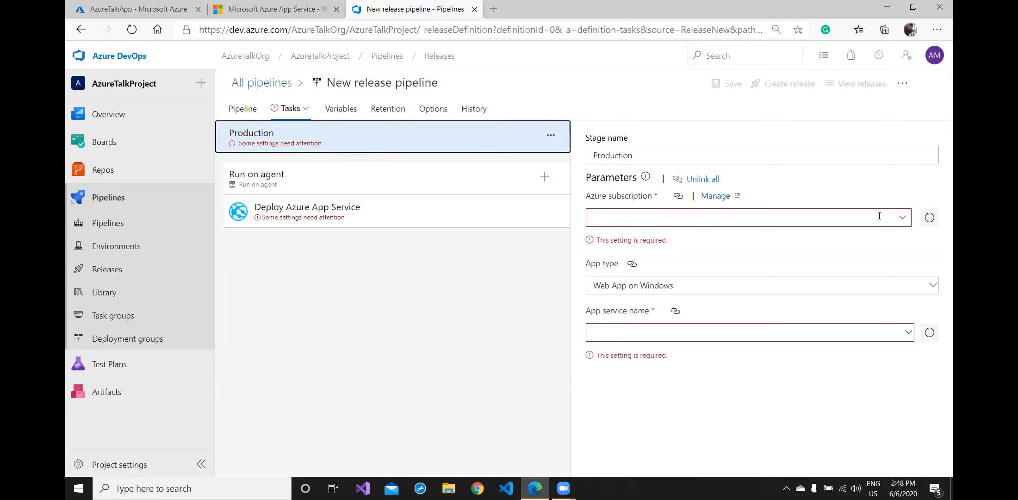
left_click(902, 217)
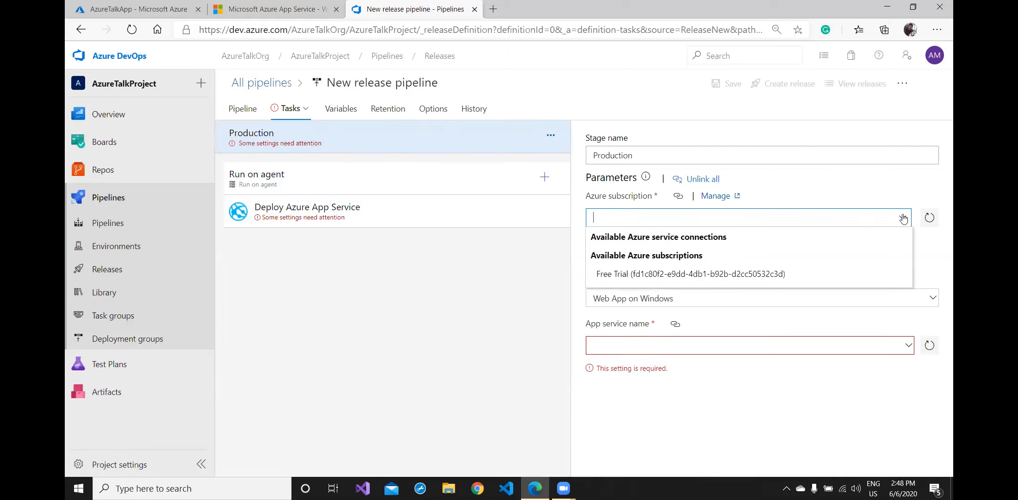
left_click(733, 274)
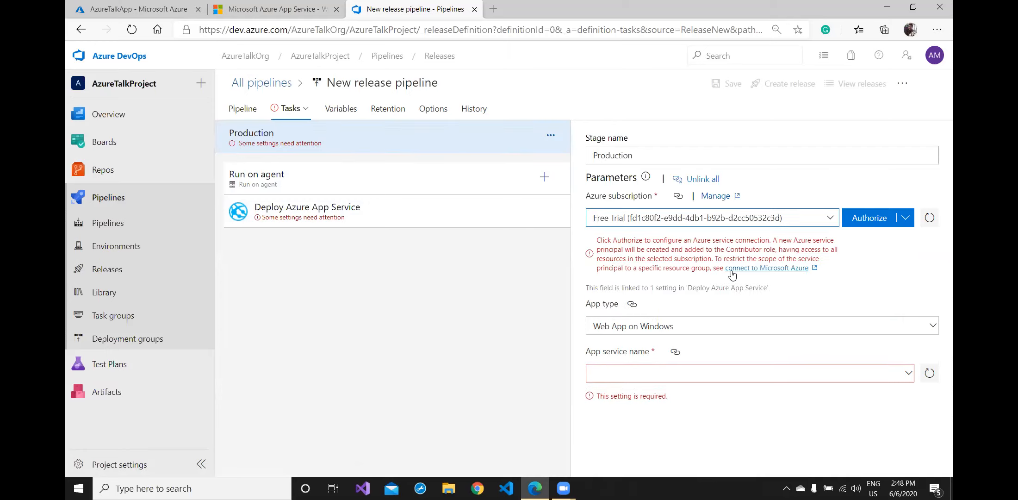
left_click(871, 221)
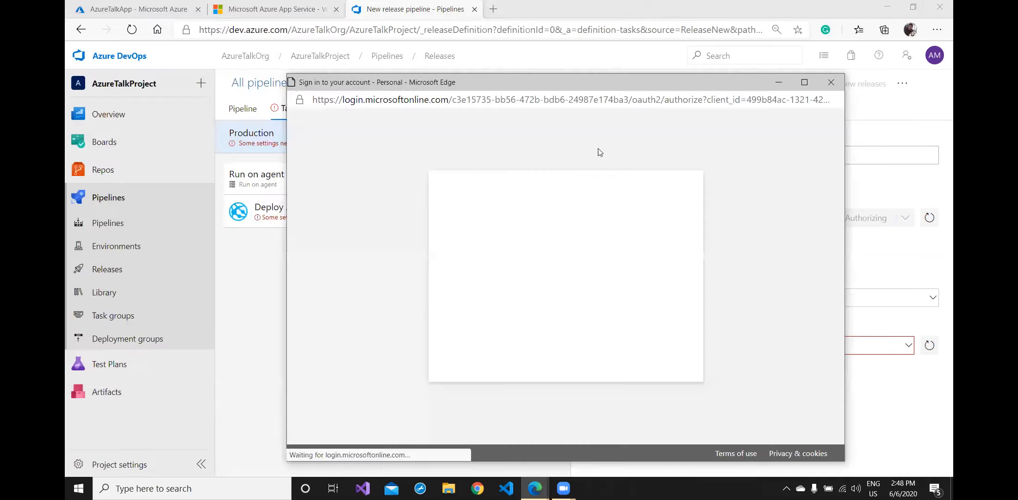
- Sign in to the Microsoft account with its e-mail and password to authorize the connection
left_click(555, 237)
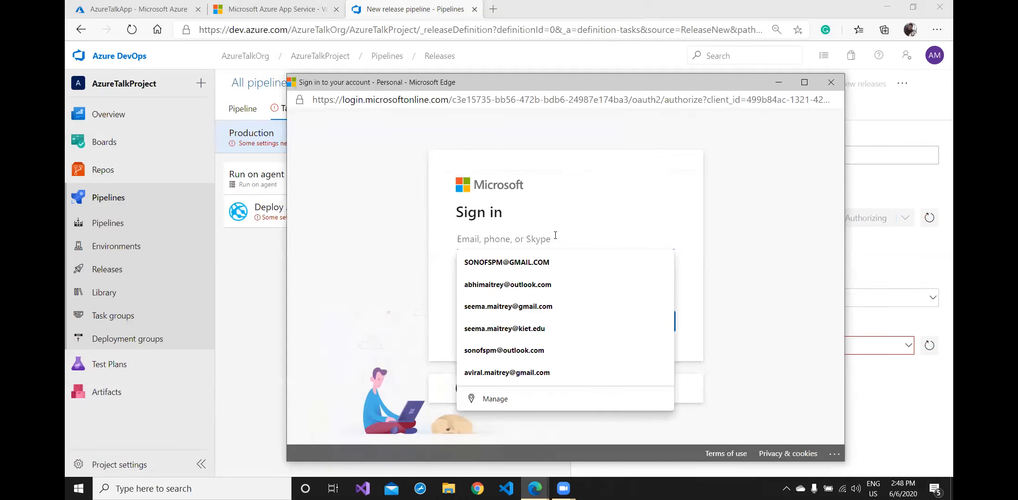
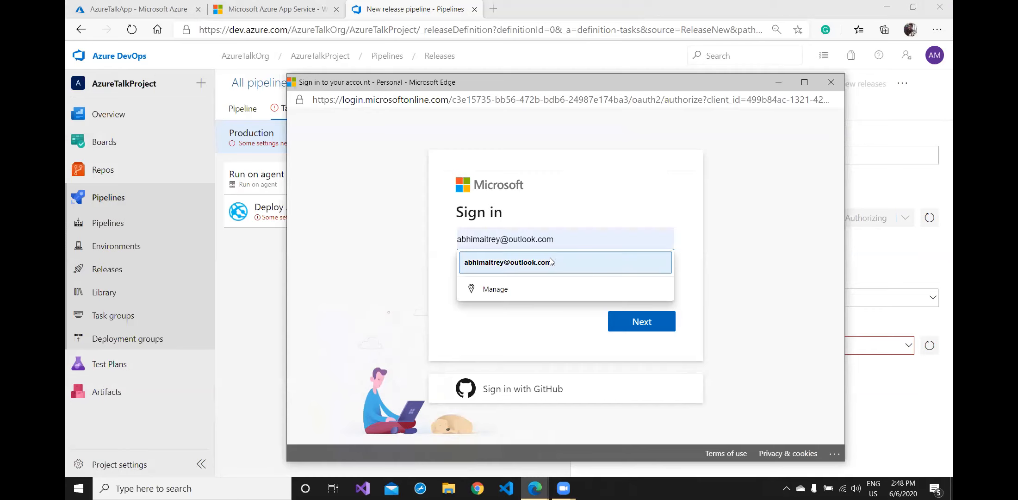
left_click(657, 261)
key("Return")
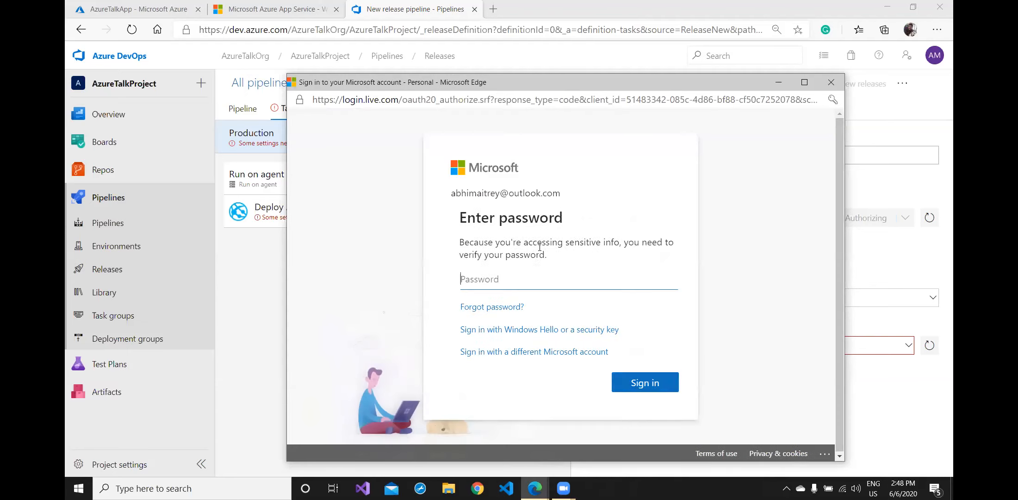
left_click(527, 279)
type("•")
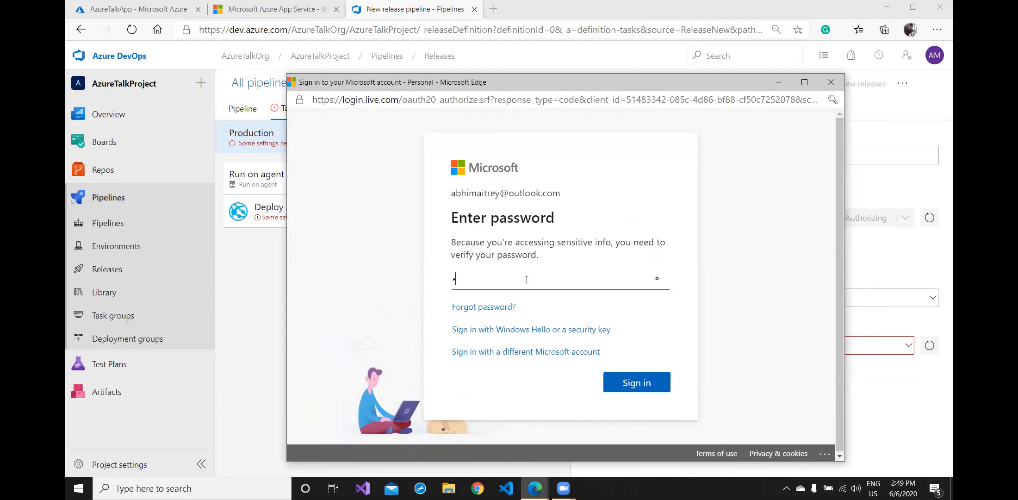
type("•••••••••")
key("Return")
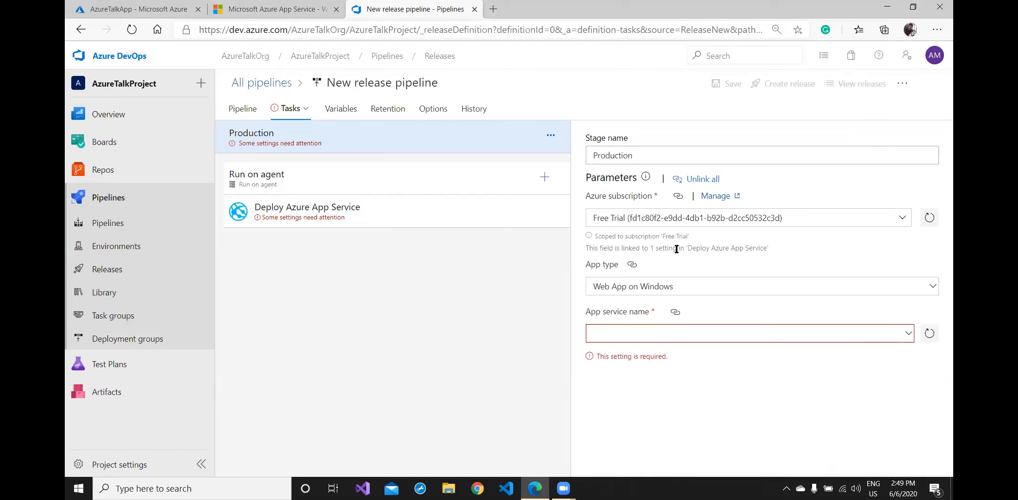
- Set App type to Web App on Windows and App service name to AzureTalkApp
left_click(728, 294)
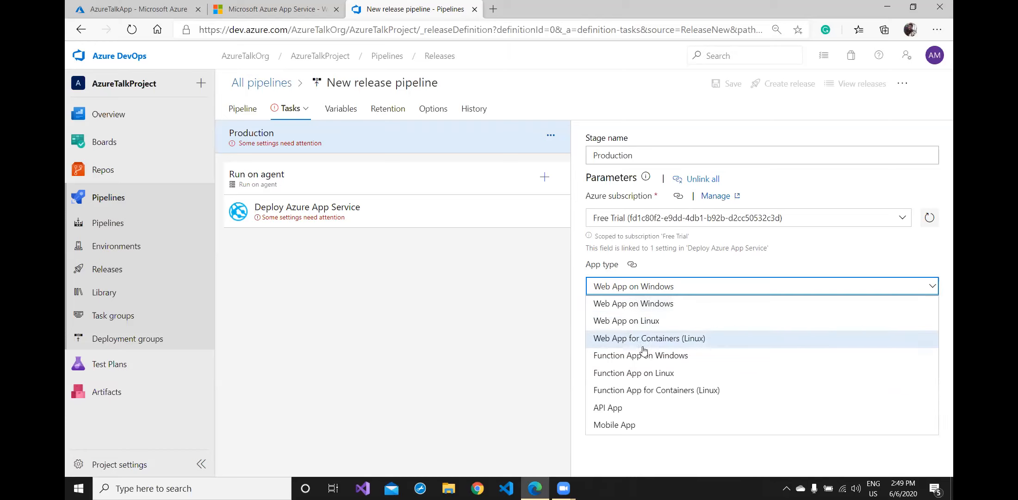
left_click(656, 306)
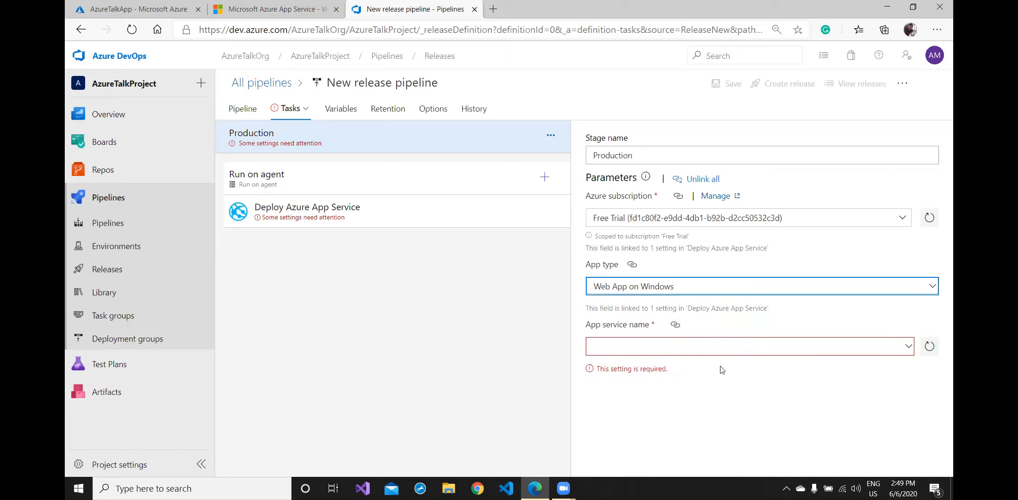
left_click(722, 347)
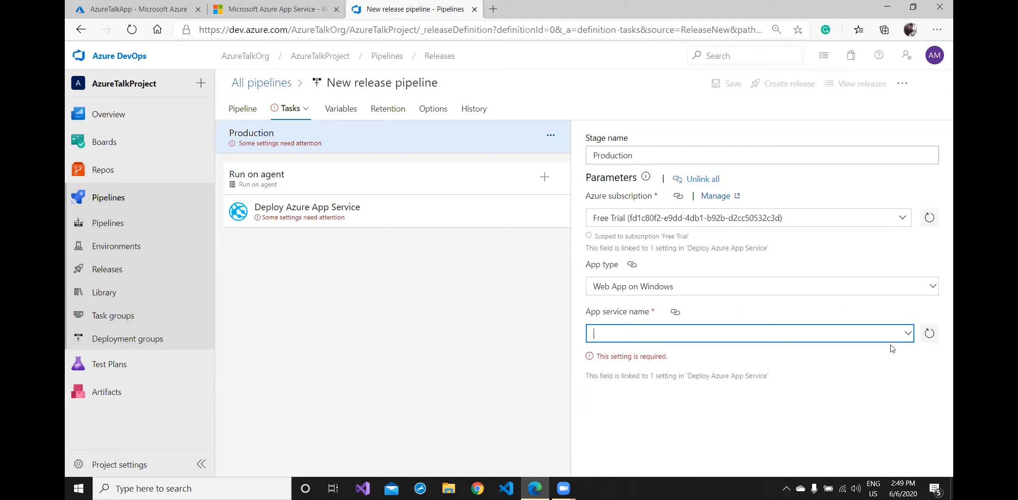
left_click(907, 335)
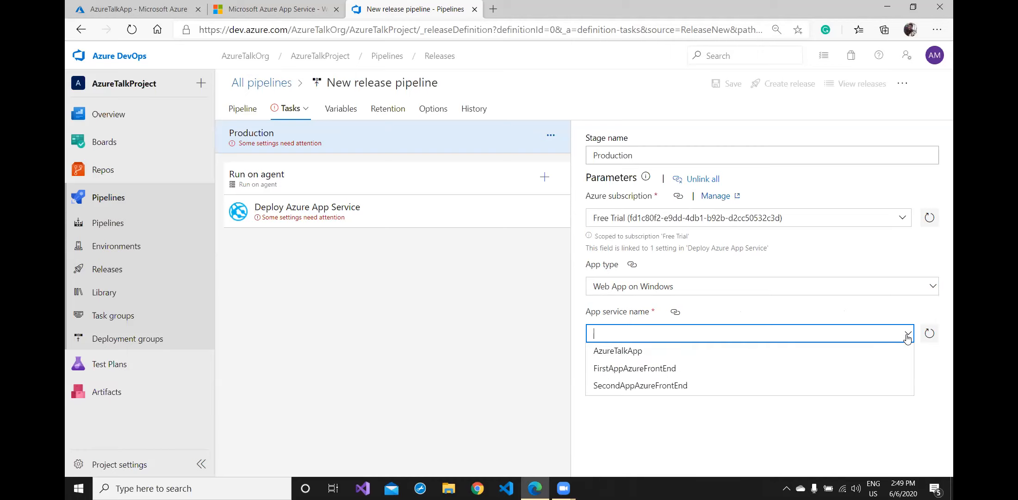
left_click(648, 351)
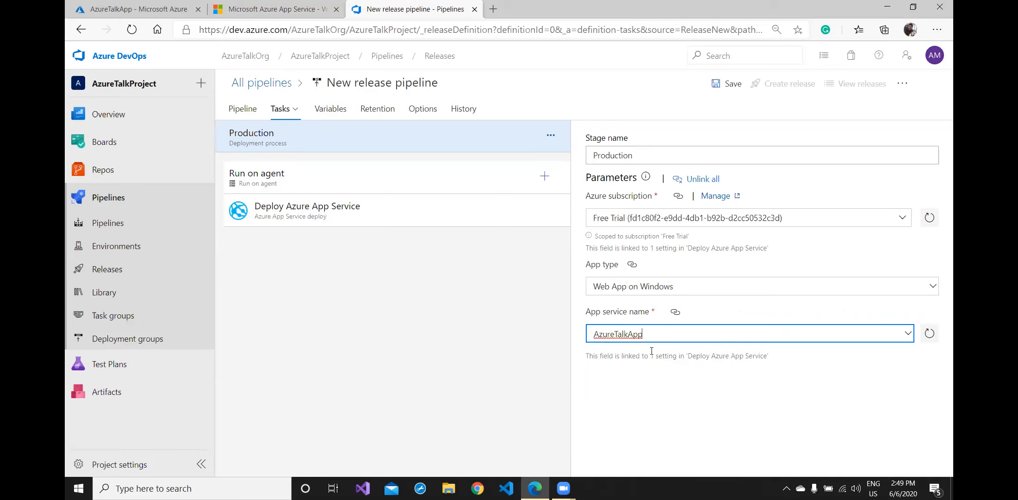
left_click(908, 334)
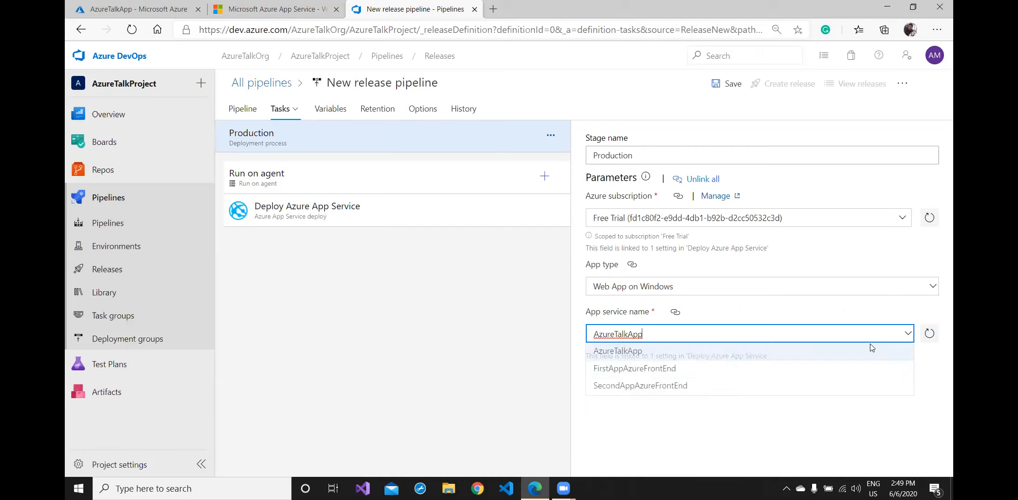
left_click(736, 355)
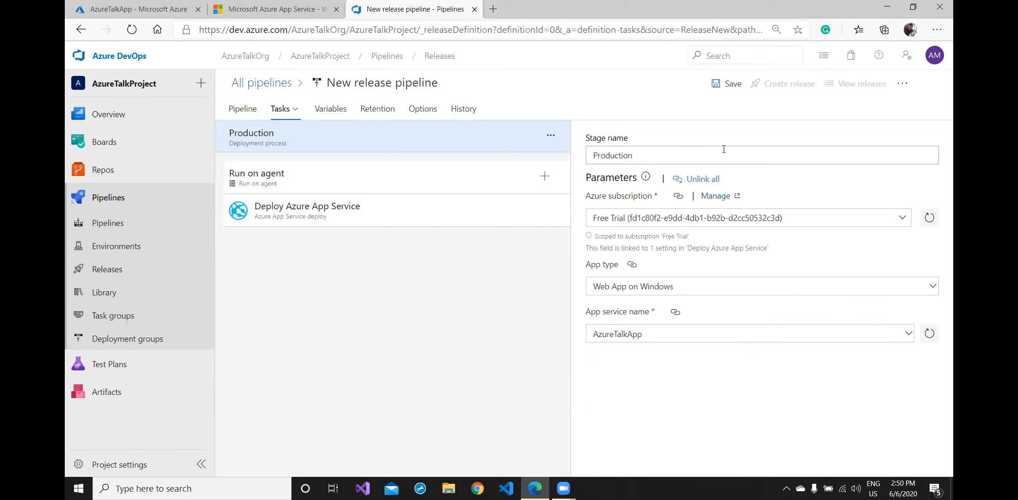
- Save the release pipeline in the root folder \ with the comment 'Release pipeline'
left_click(730, 88)
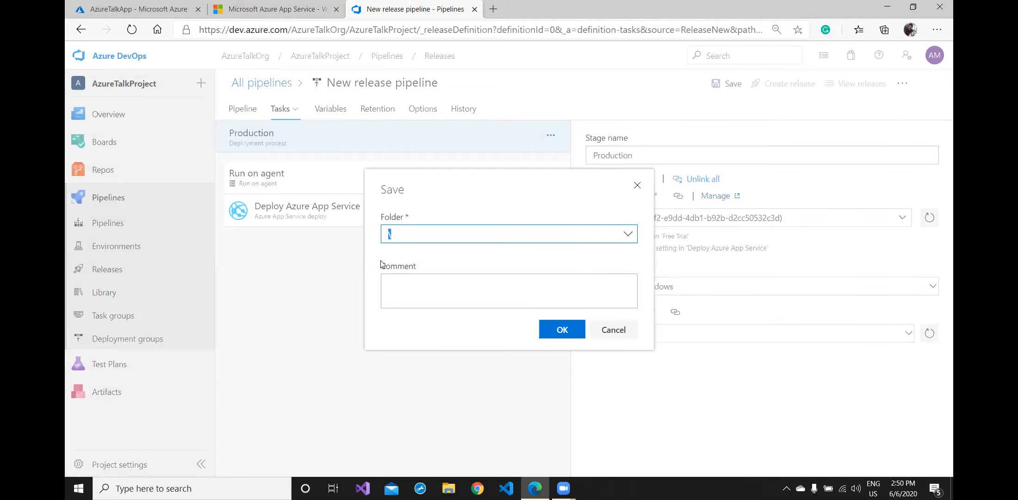
left_click(432, 299)
type("Release")
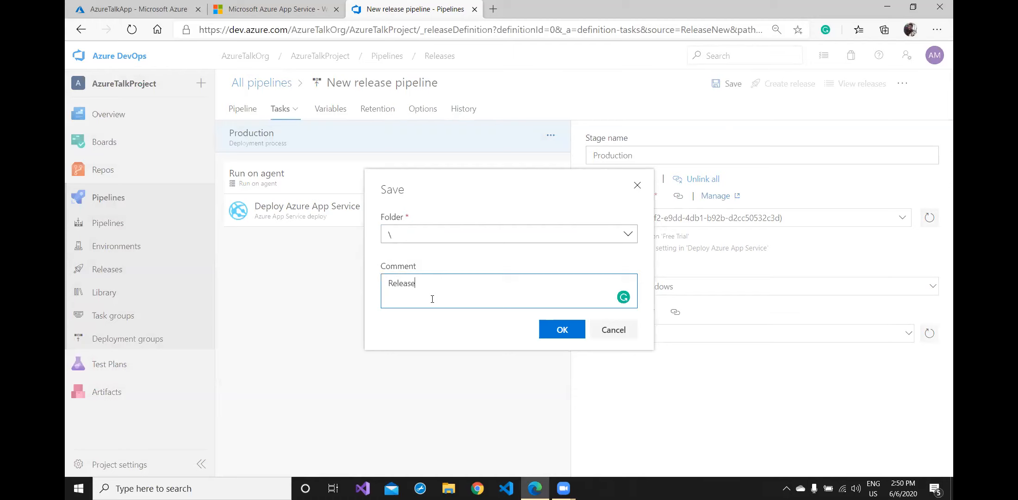
type(" pipeline")
left_click(556, 330)
- Review the settings of the Deploy Azure App Service task
left_click(370, 211)
scroll(710, 225, "down", 5)
scroll(709, 227, "down", 1)
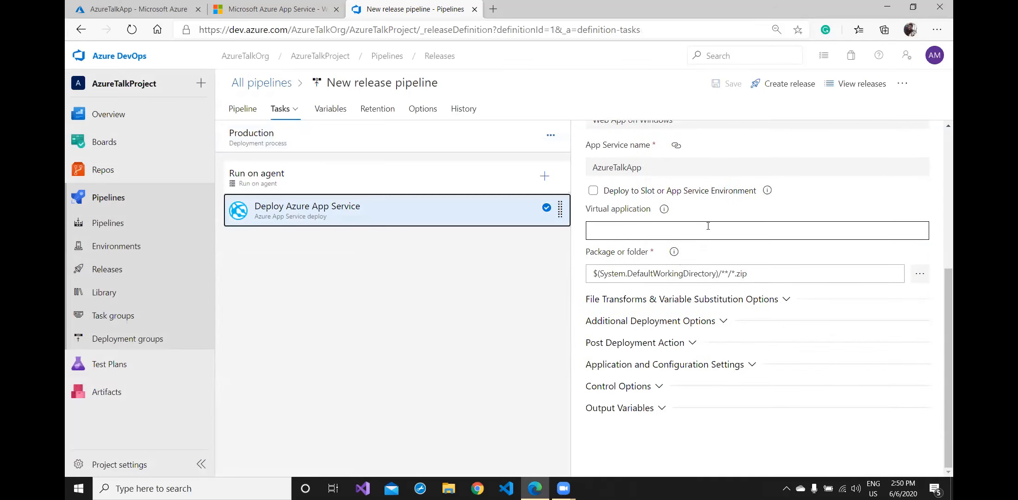
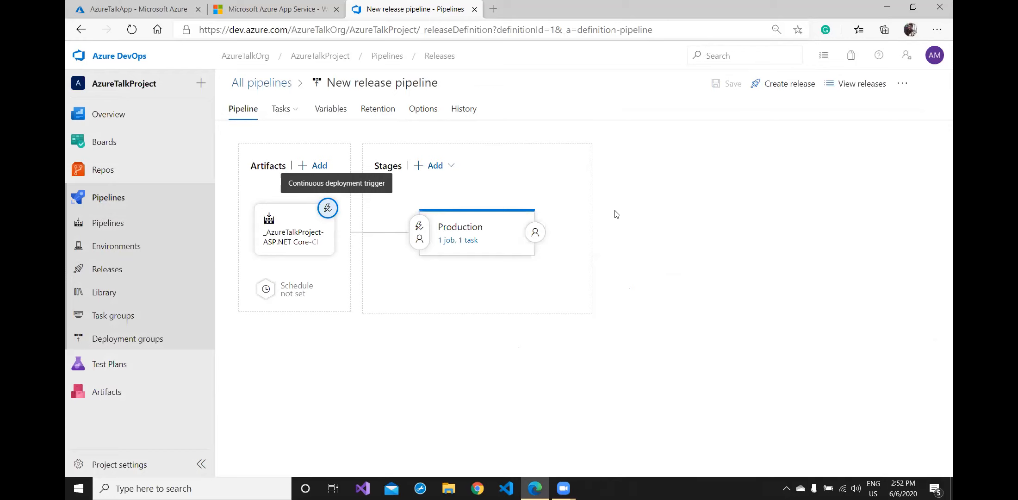
left_click(870, 432)
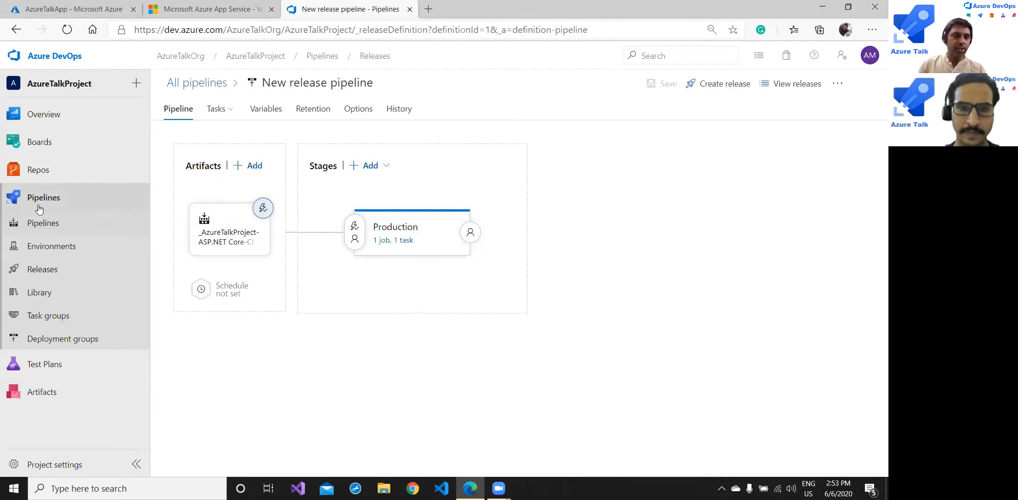
- Open Pages/Index.cshtml on master in Repos Files for editing, heading on line 8
left_click(39, 171)
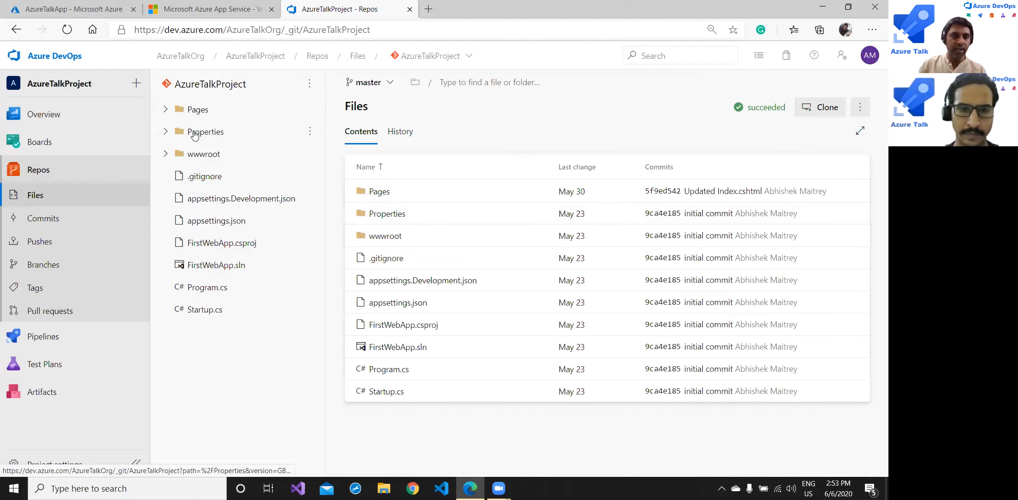
left_click(192, 110)
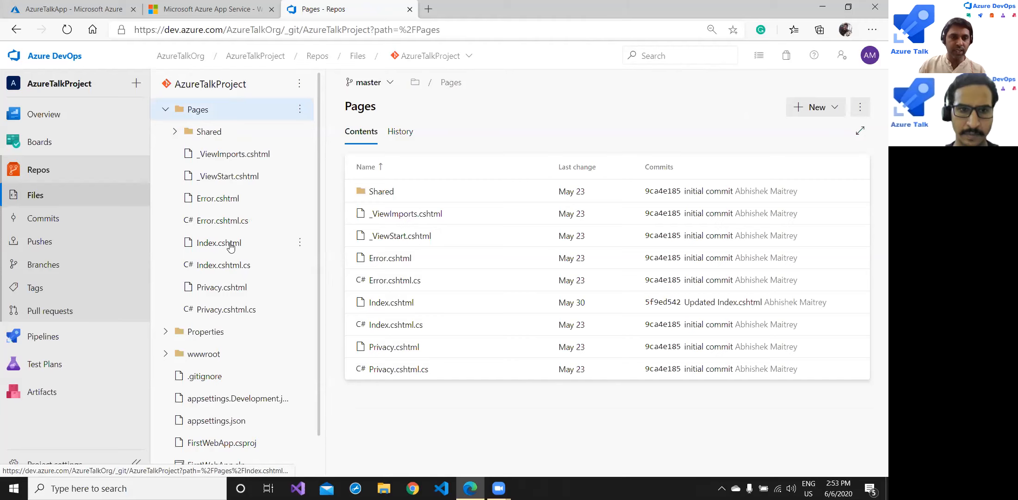
left_click(231, 248)
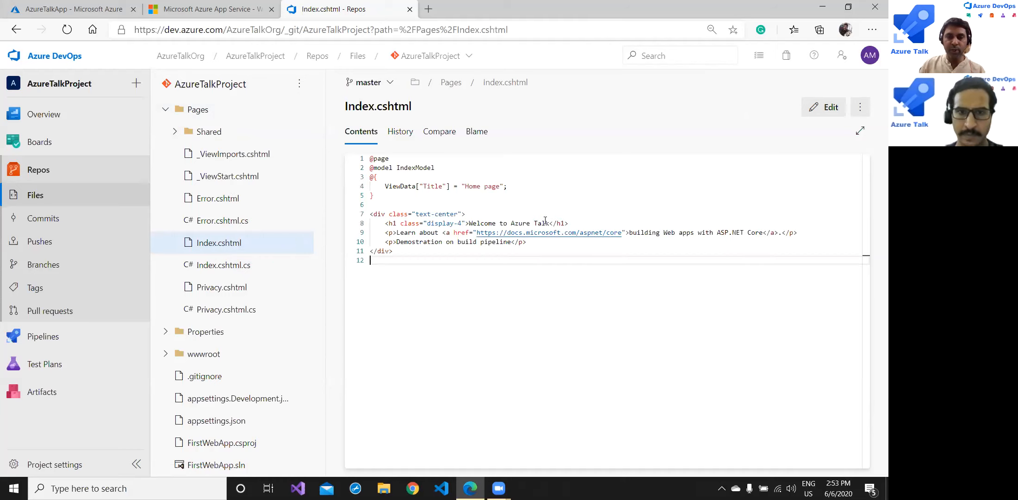
left_click(549, 224)
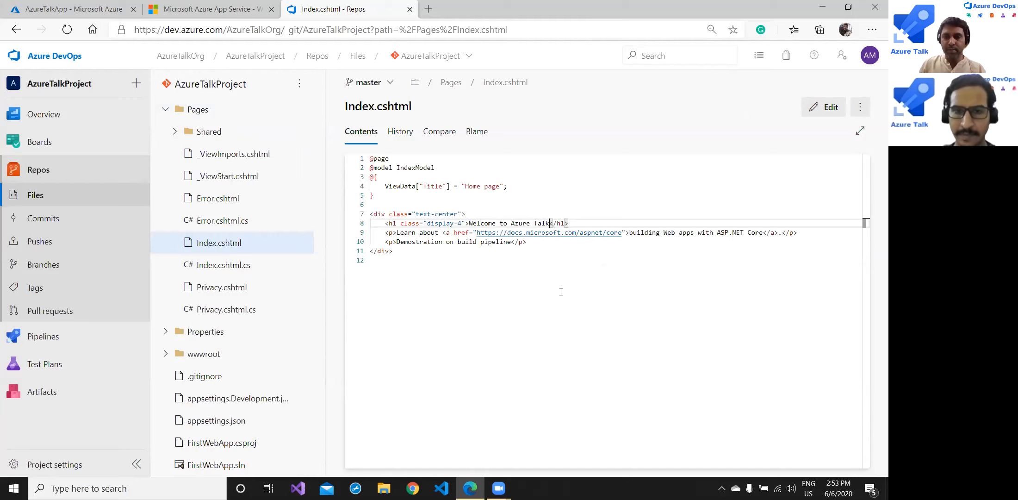
left_click(831, 108)
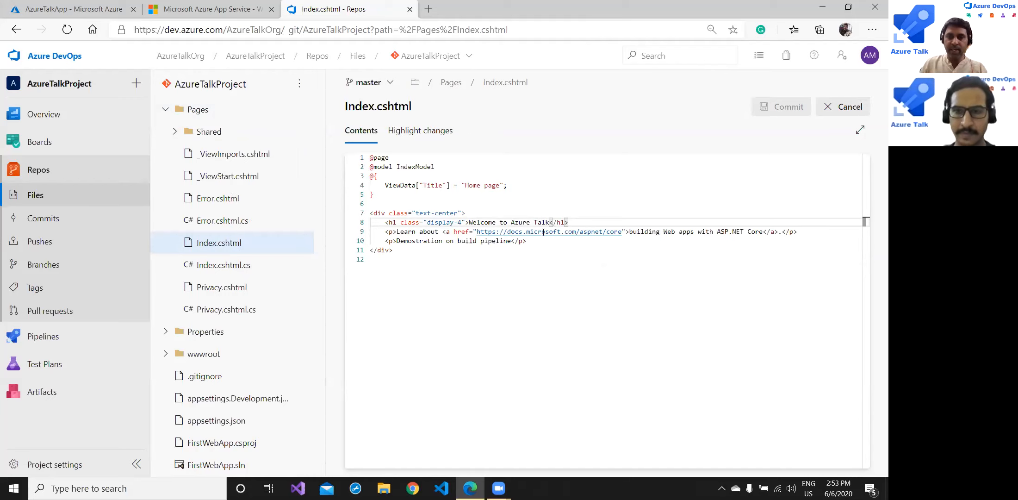
- Change the heading to 'Welcome to Azure Talk - Release Pipeline Demo' and begin committing
type("- Release ")
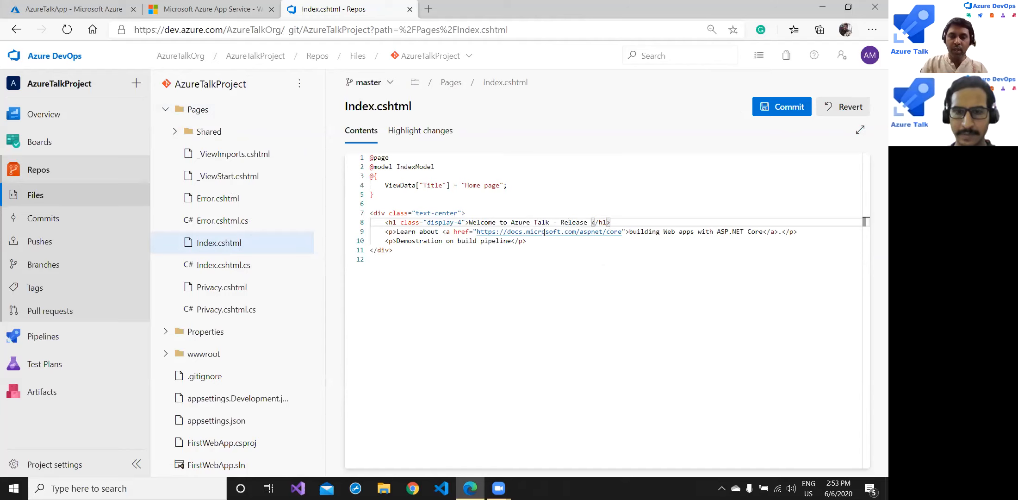
type("Pipeline Demo")
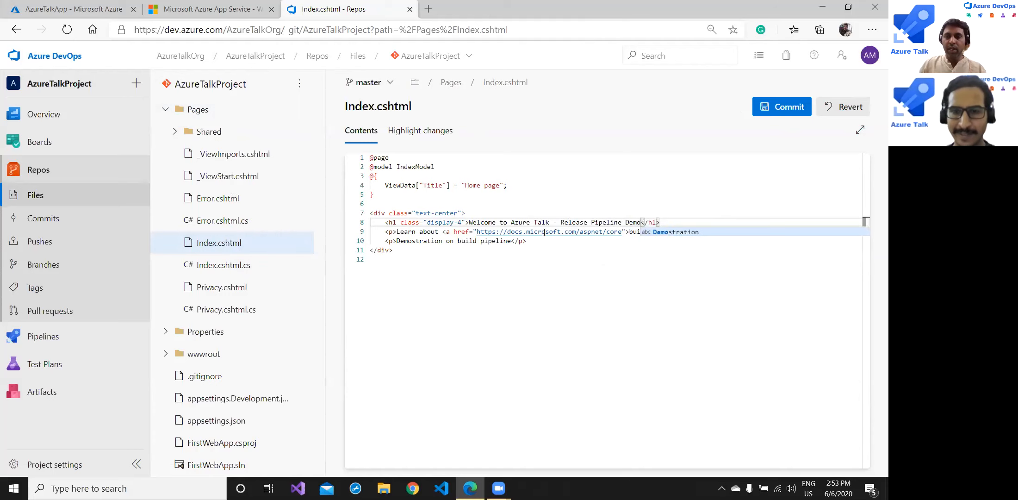
left_click(504, 266)
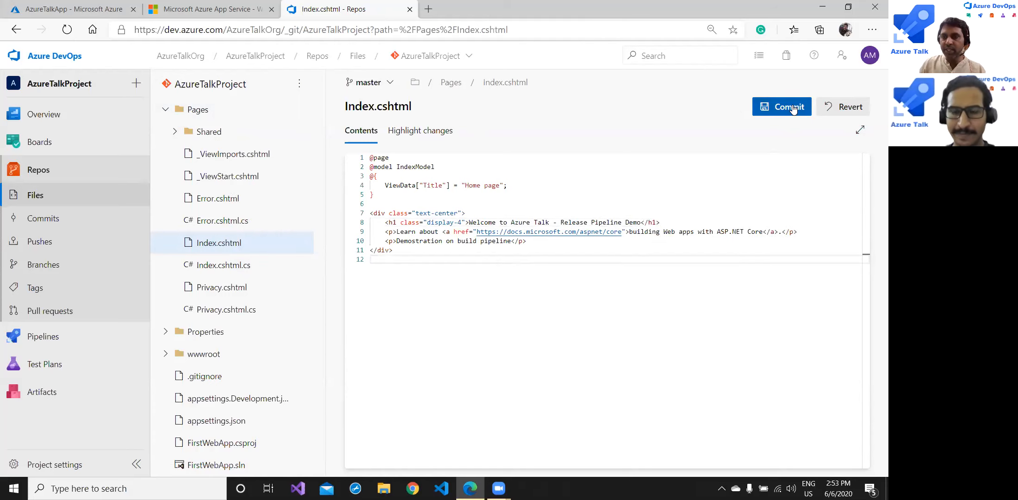
left_click(779, 106)
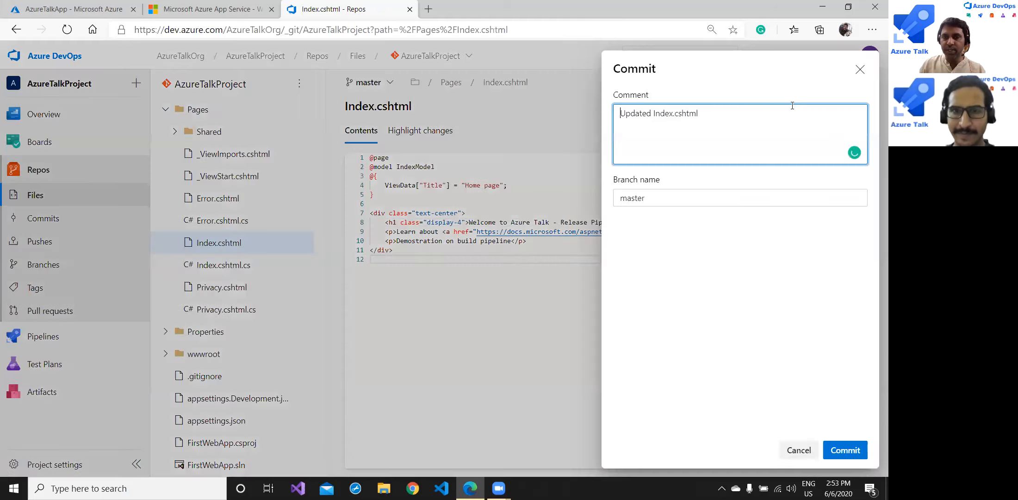
- Commit the change to master with the comment 'Updated text on Index.cshtml'
left_click(652, 113)
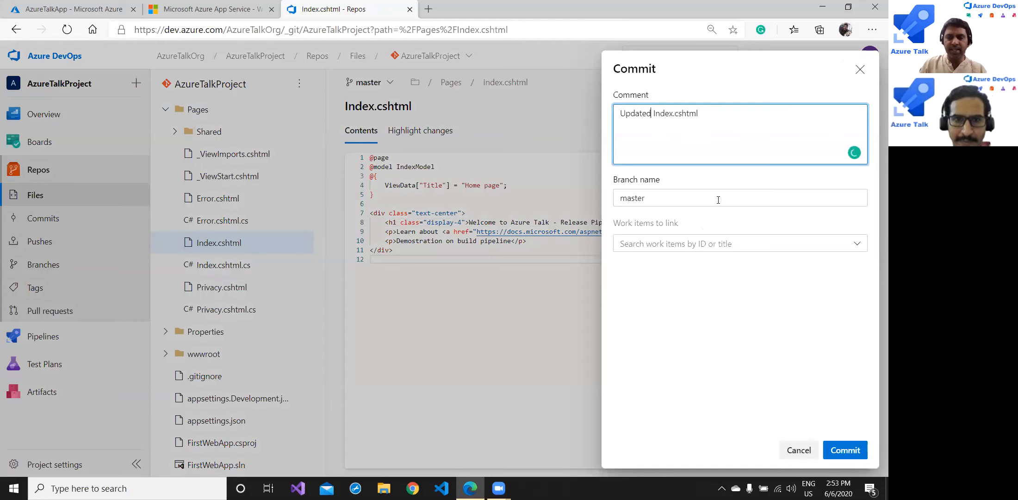
type("test p")
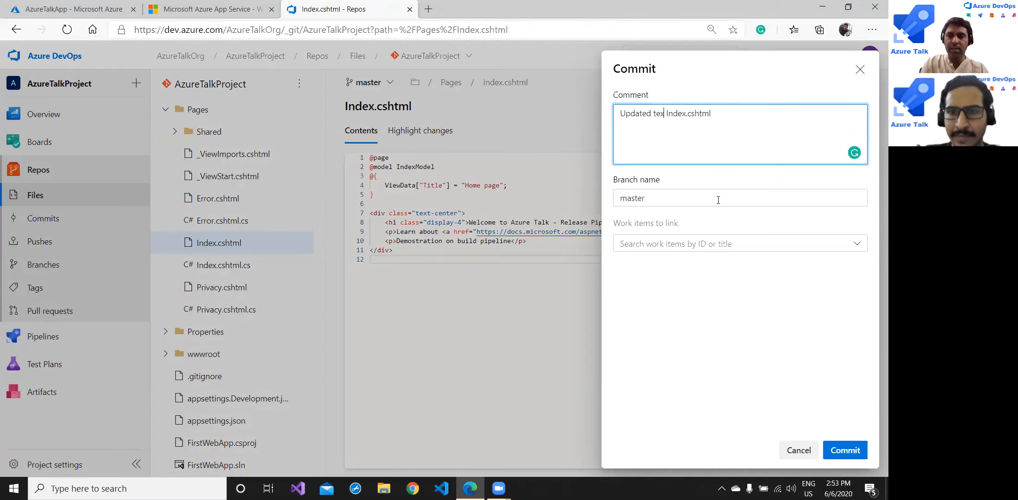
key("BackSpace")
type("on")
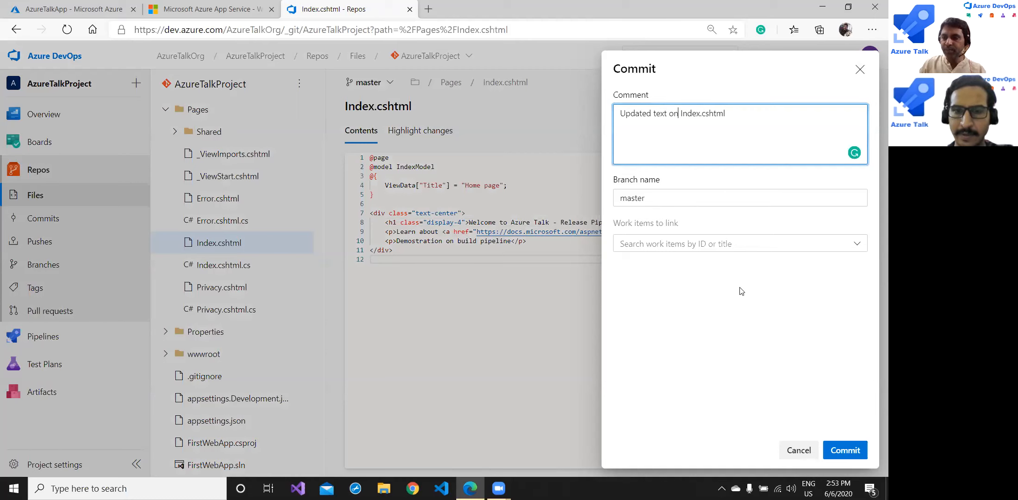
left_click(847, 449)
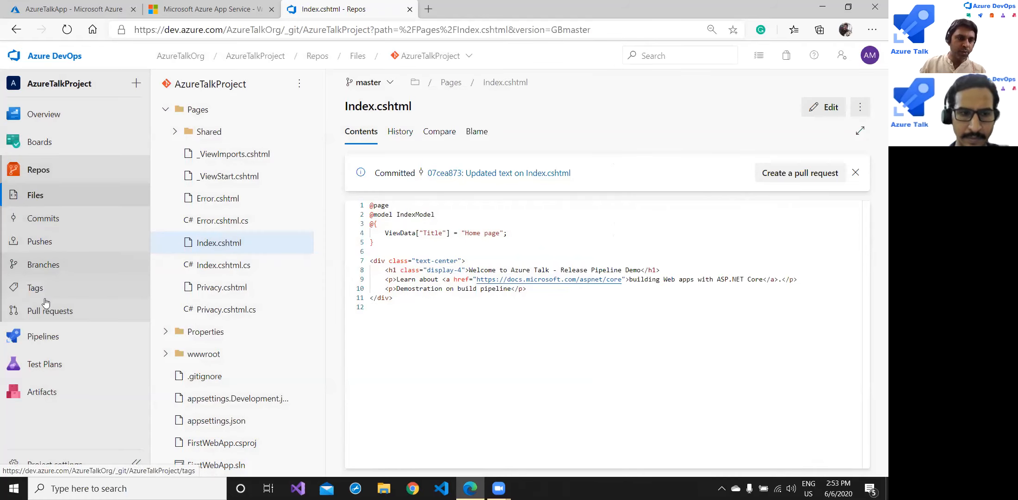
- Check the Agent job 1 logs of AzureTalkProject-ASP.NET Core-CI run #20200606.1
left_click(43, 336)
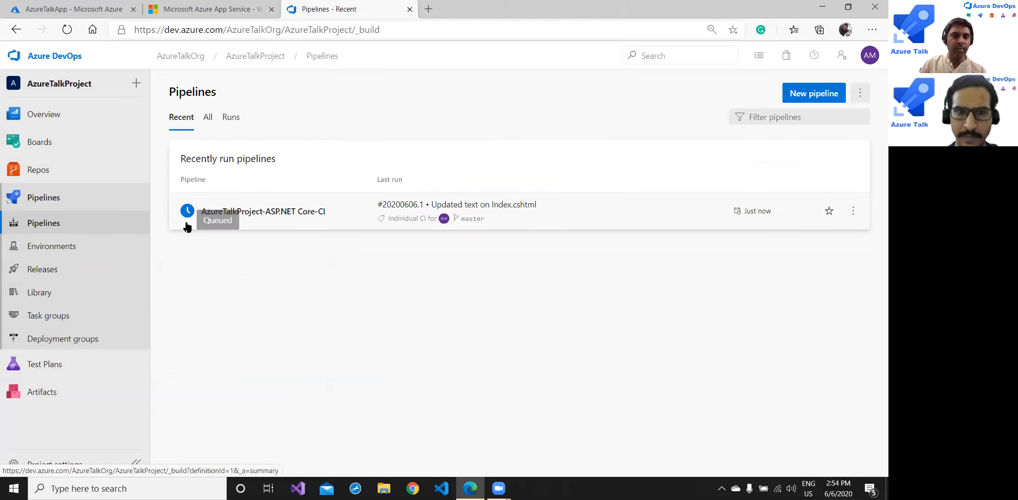
left_click(285, 229)
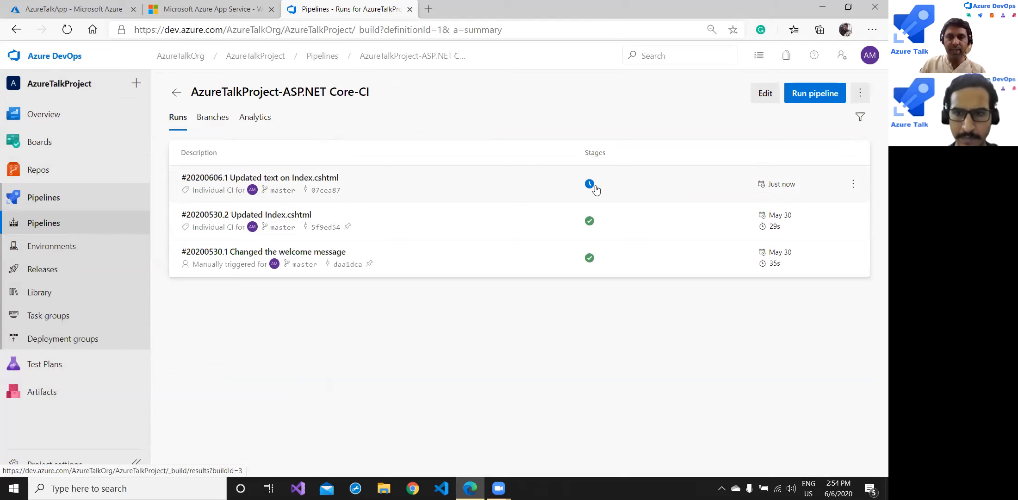
left_click(409, 199)
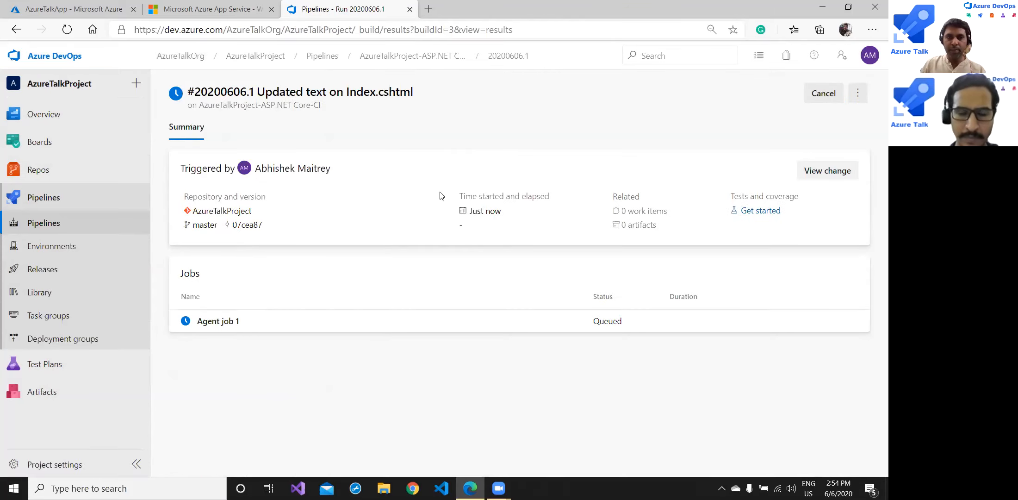
left_click(223, 322)
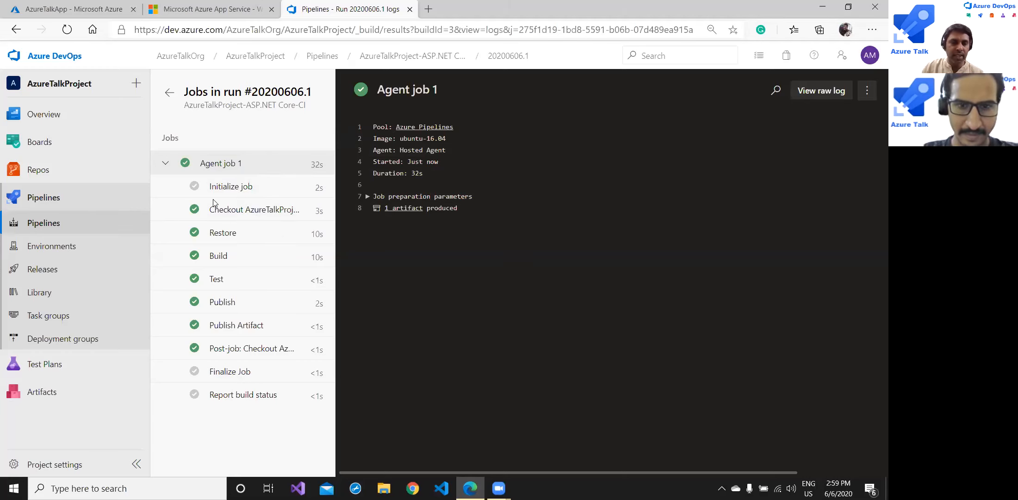
- Go back to the run summary and view the Releases list showing Release-2
left_click(170, 94)
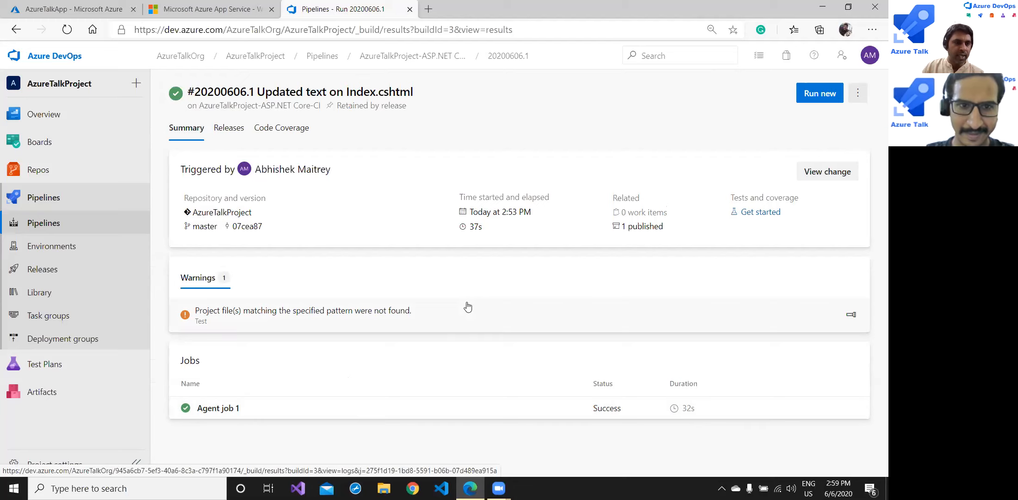
left_click(61, 272)
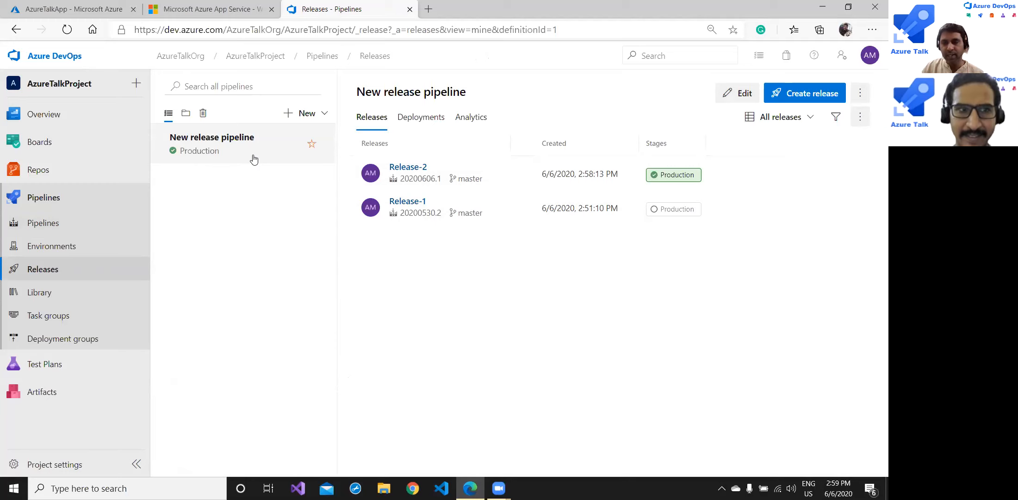
- Open Release-2's summary, dismissing the What's new dialog, to see Production succeeded
left_click(413, 173)
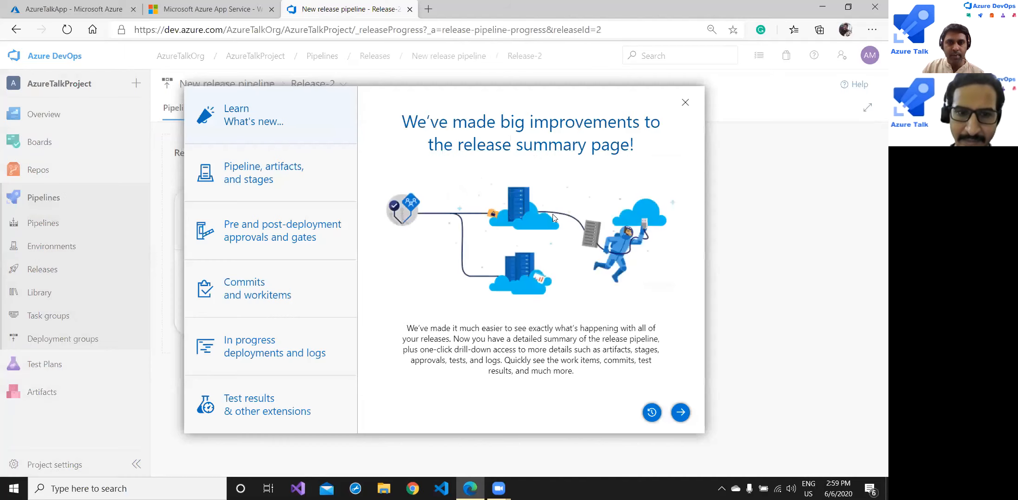
left_click(685, 102)
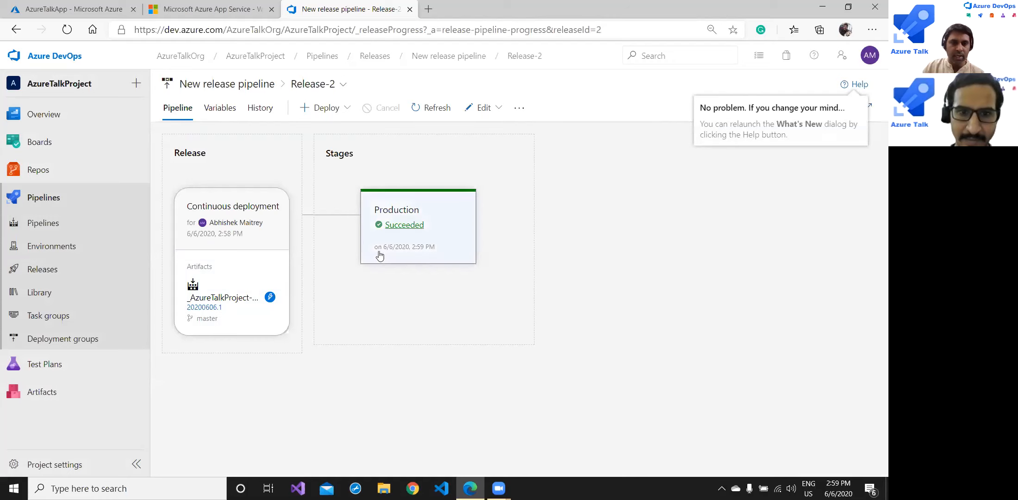
mouse_move(384, 227)
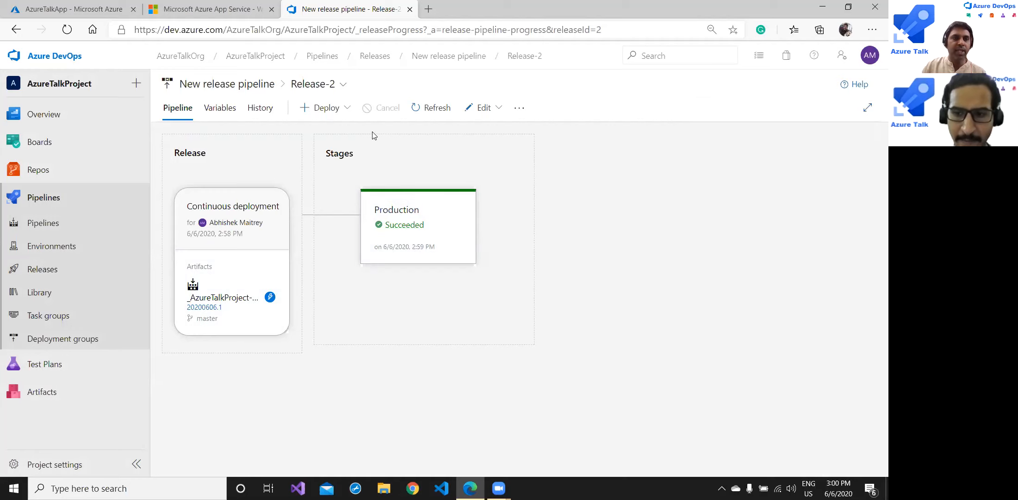
- Reload the live azuretalkapp site and highlight its new 'Release Pipeline Demo' heading
left_click(202, 11)
key("ctrl+l")
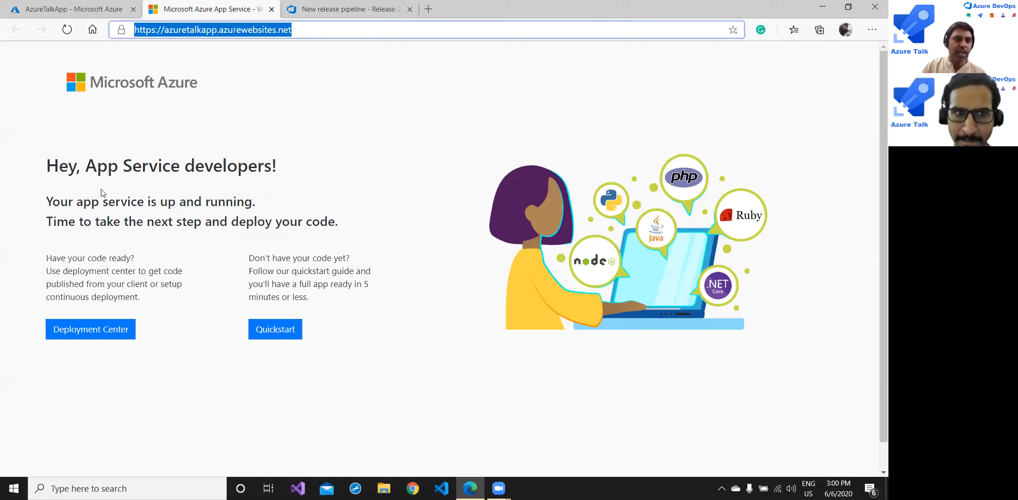
left_click(69, 33)
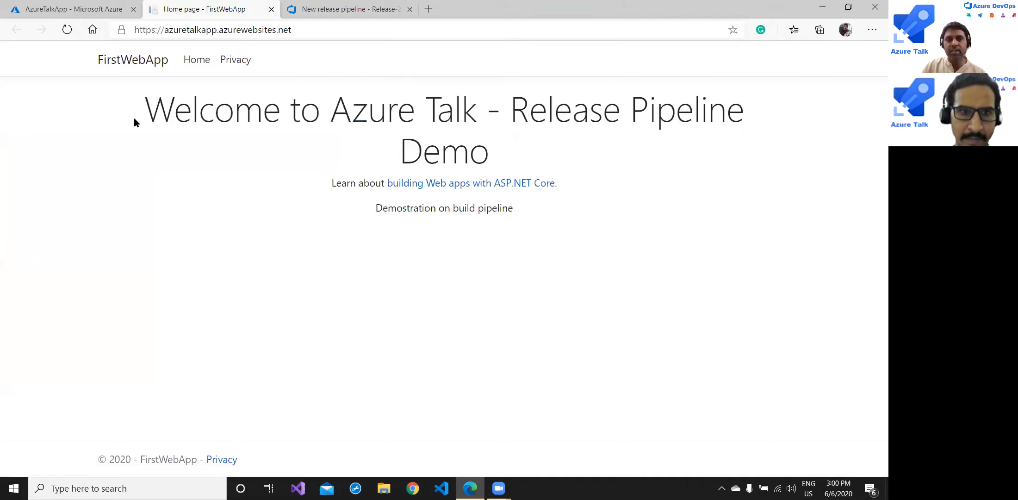
left_click_drag(222, 106, 618, 136)
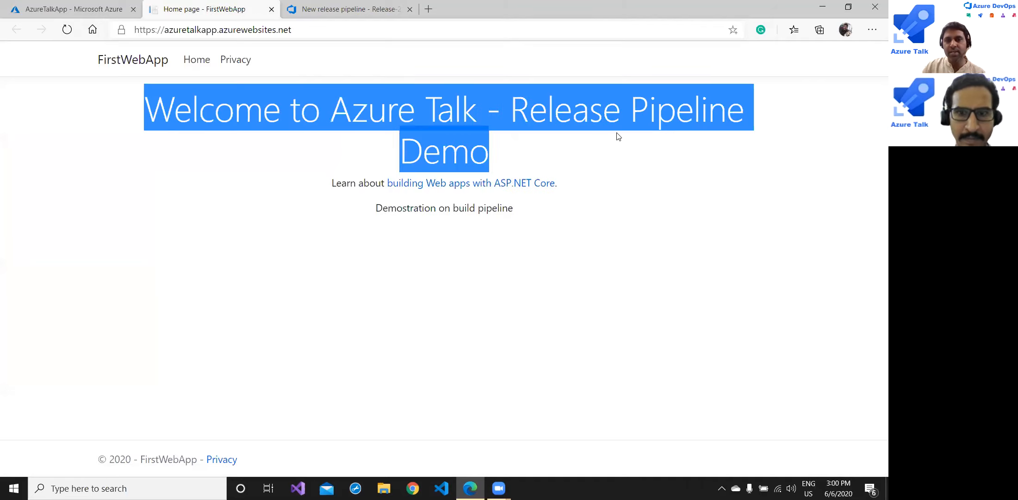
left_click(658, 173)
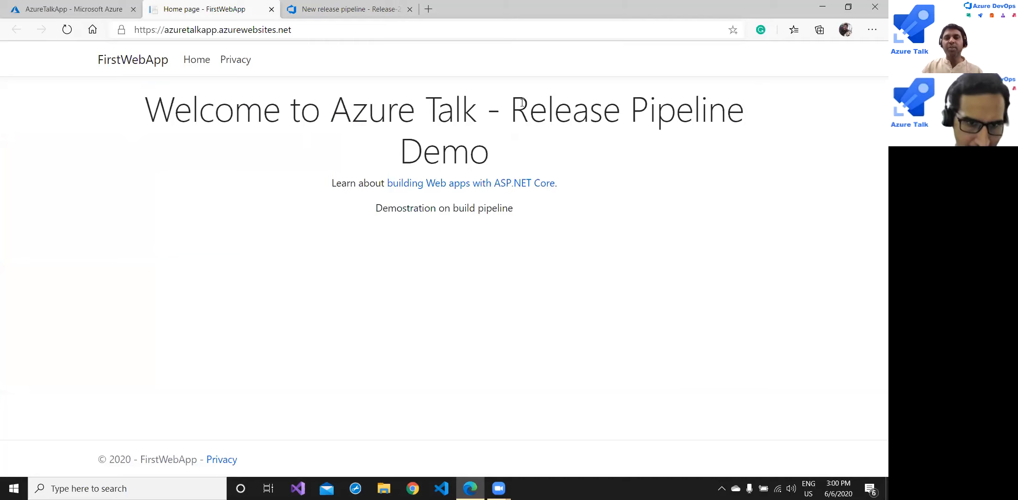
left_click_drag(518, 107, 740, 130)
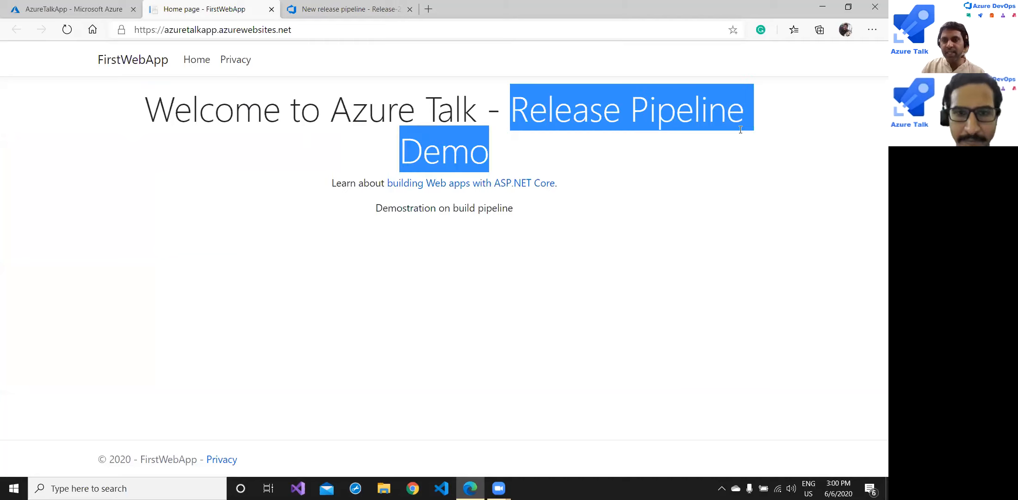
- Restart the AzureTalkApp web app from the Azure portal
left_click(518, 145)
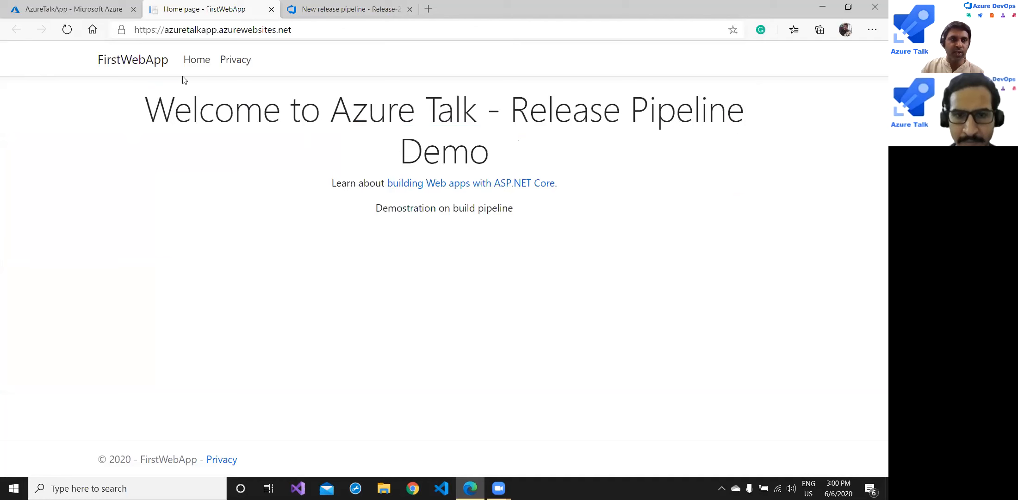
left_click(70, 9)
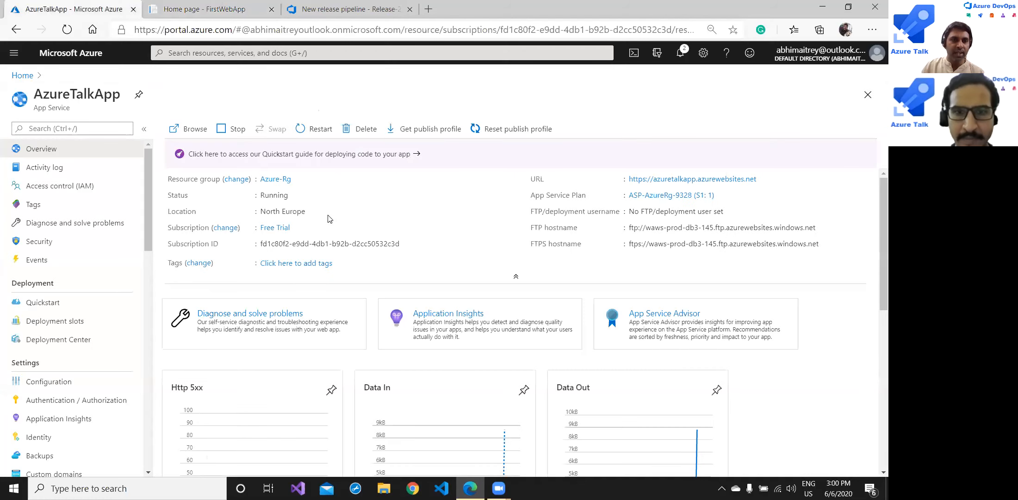
left_click(315, 131)
left_click(195, 200)
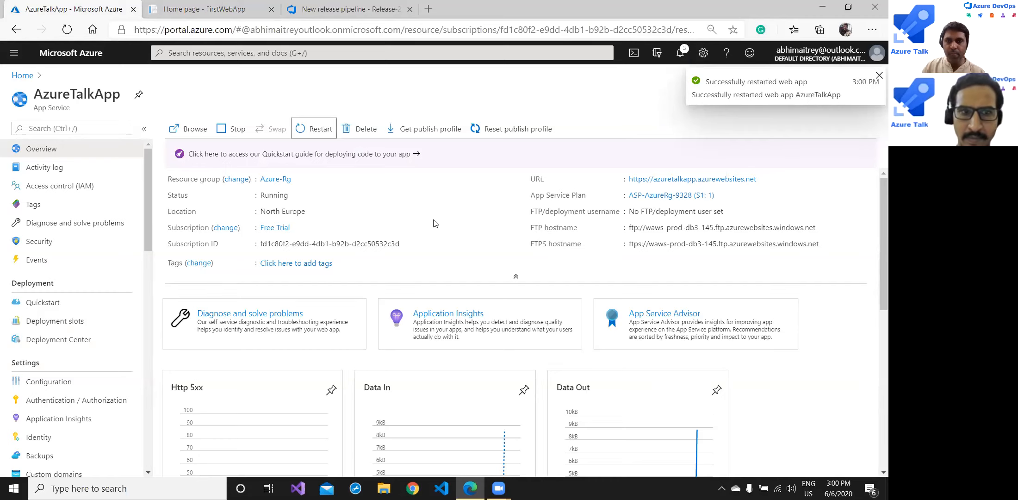
left_click(205, 16)
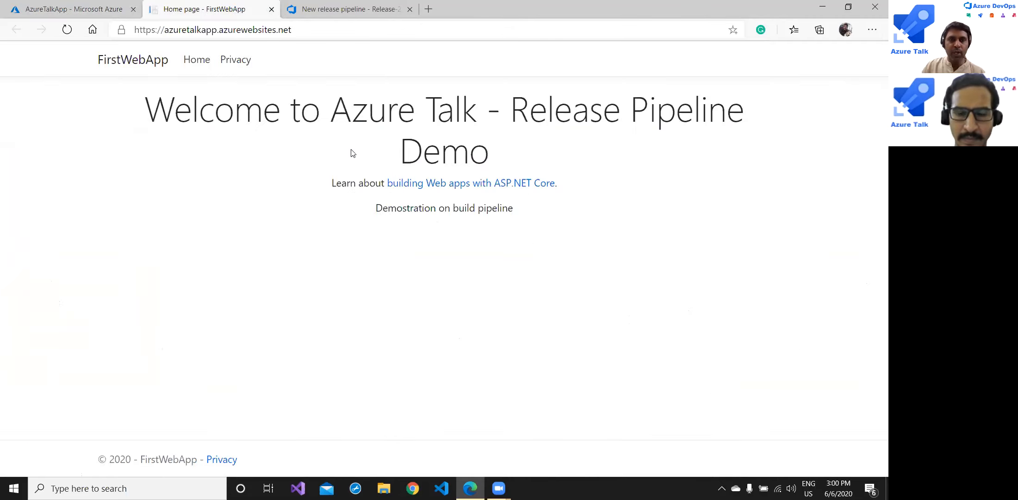
- View the master branch commit history in Azure DevOps Repos
left_click(354, 16)
left_click(50, 174)
left_click(43, 223)
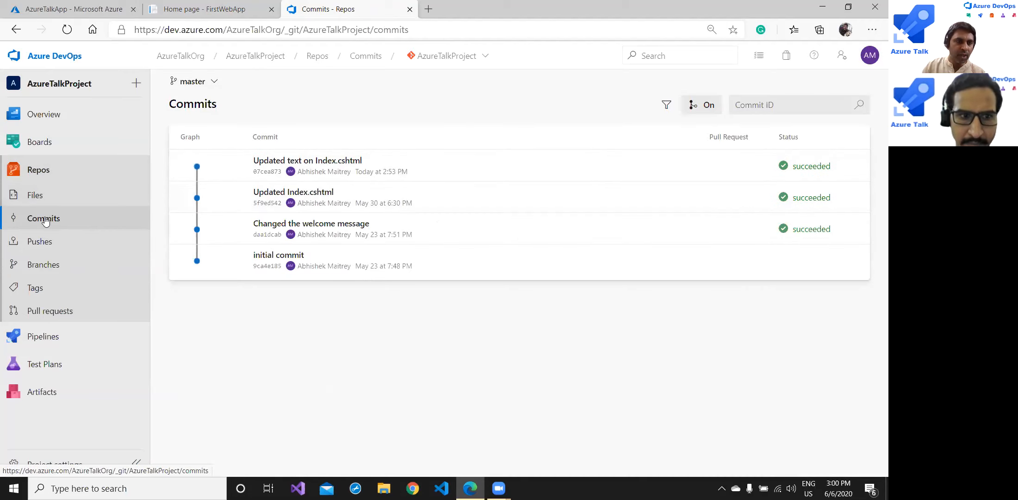
- Append ' success' to the Index.cshtml heading on line 8 and begin committing
left_click(37, 197)
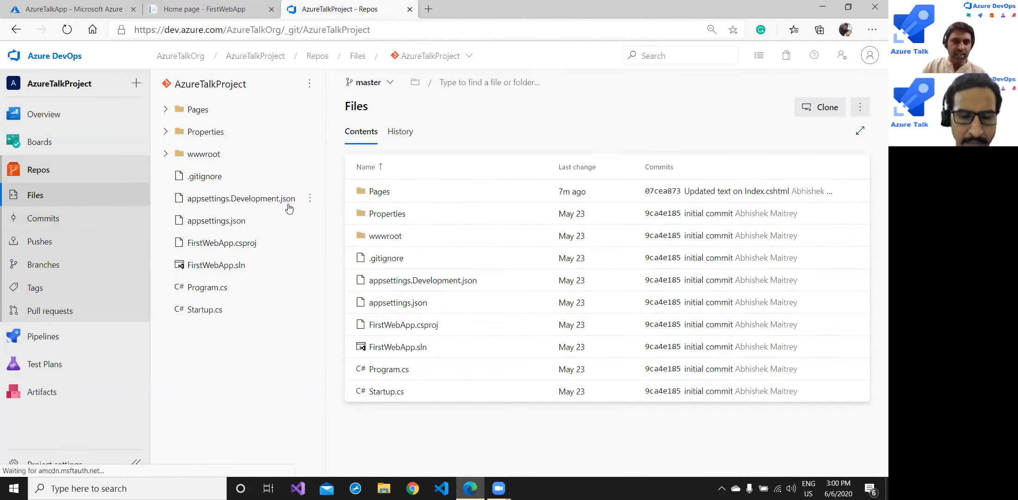
left_click(194, 114)
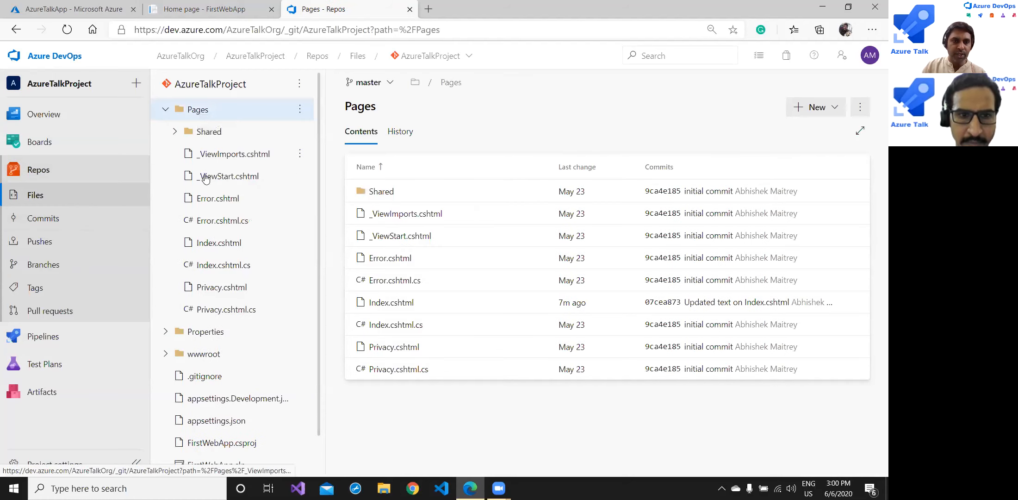
left_click(233, 240)
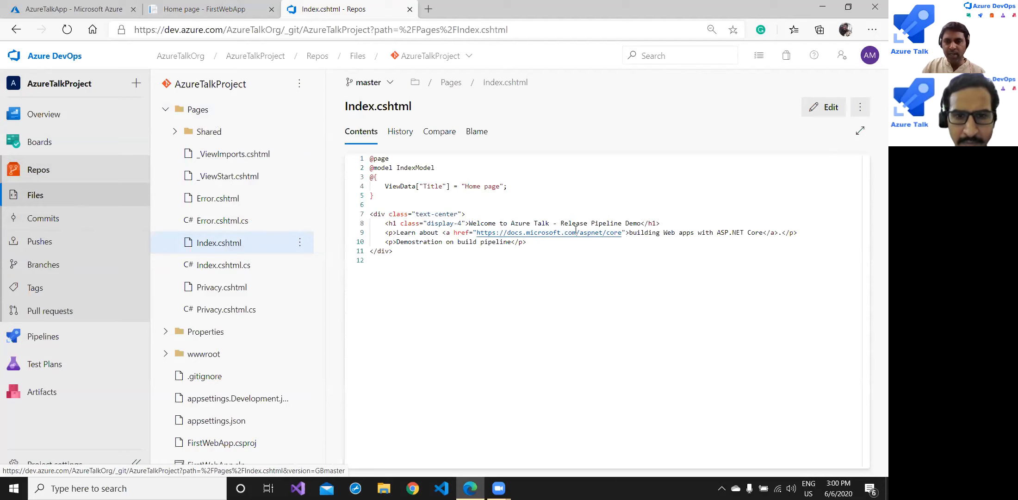
left_click(642, 223)
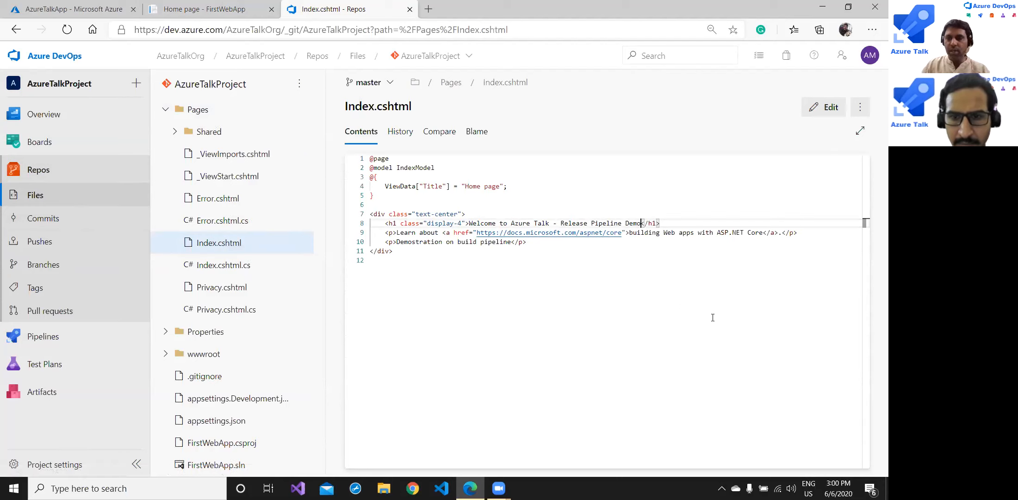
left_click(840, 108)
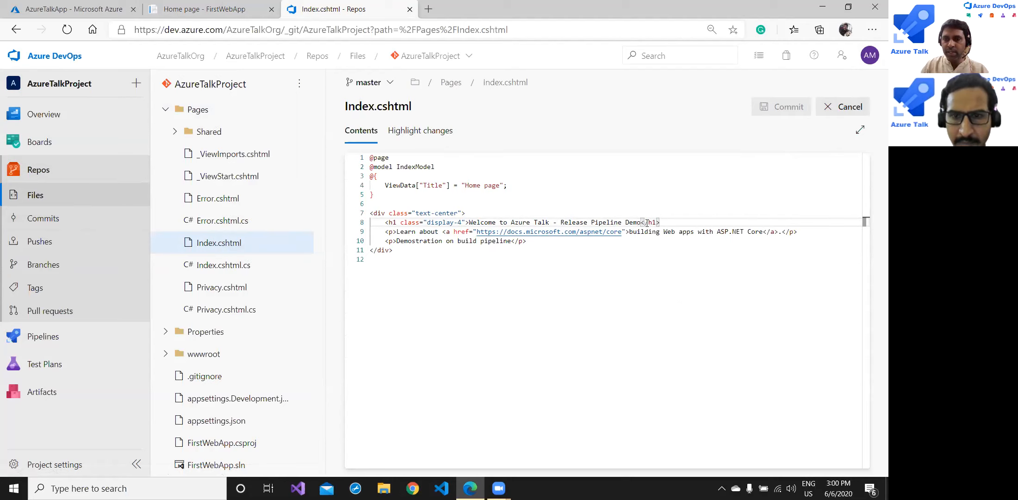
type("success")
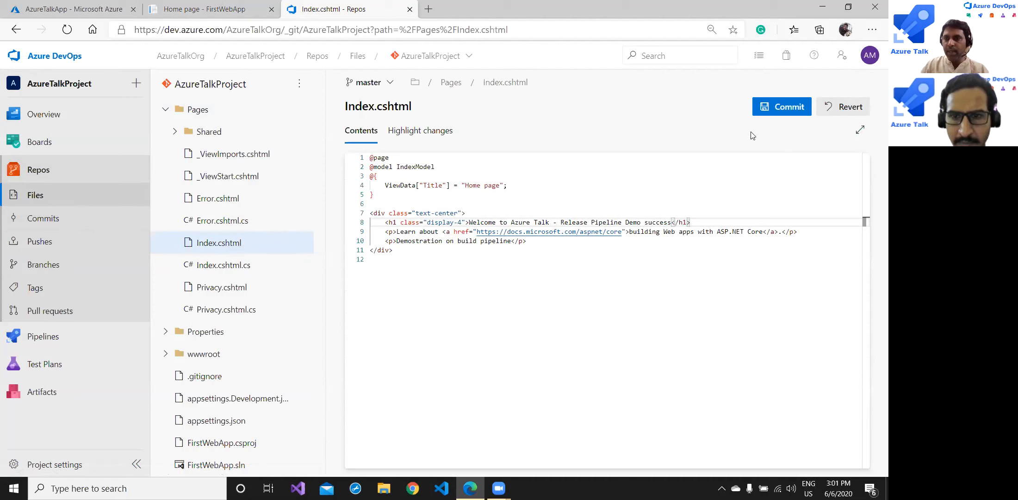
left_click(782, 107)
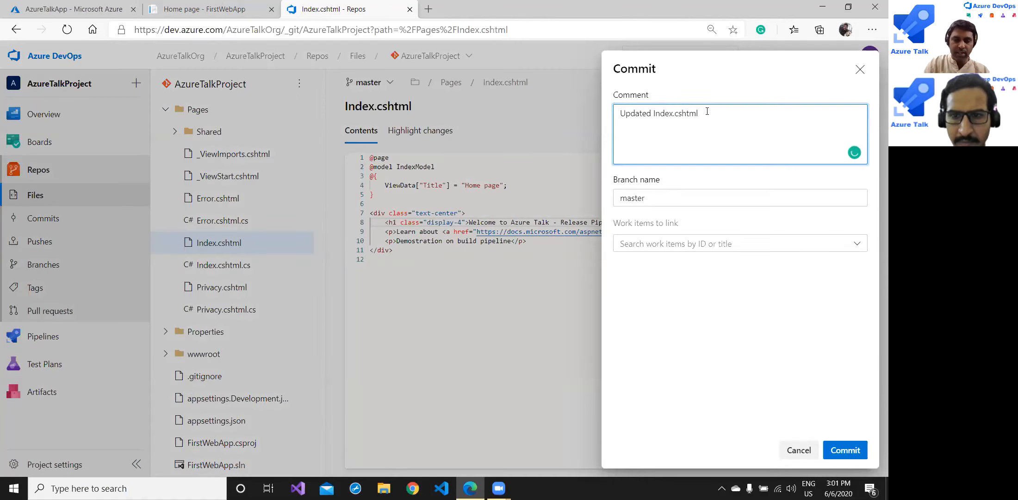
- Commit to master with the comment 'Updated Index.cshtml release success.'
type("release success")
key("BackSpace")
key("BackSpace")
key("BackSpace")
key("BackSpace")
type("cess")
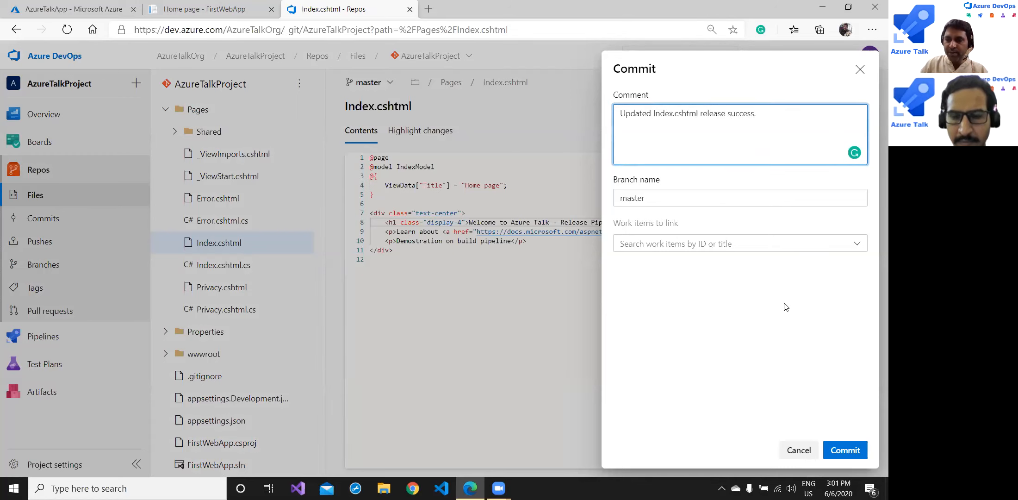
left_click(845, 450)
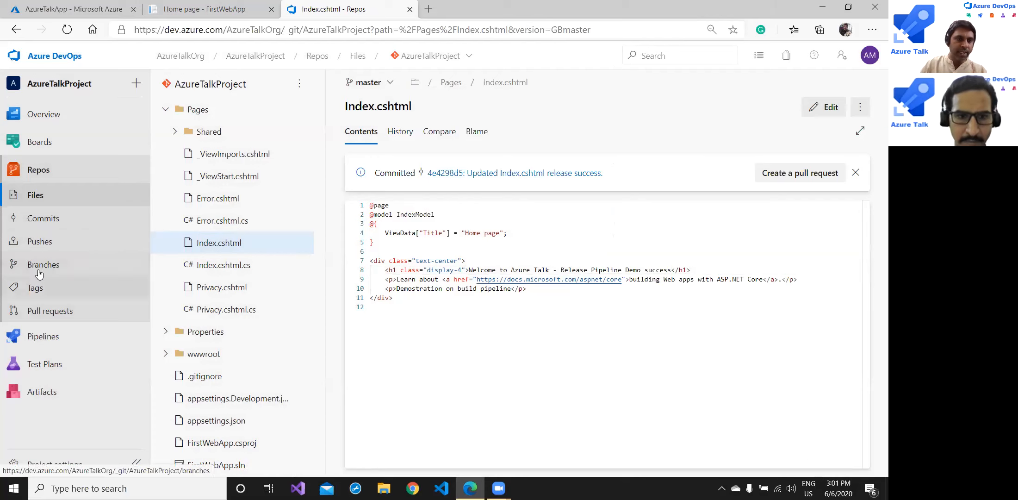
- Check ASP.NET Core-CI run #20200606.2's Agent job 1 logs, then view the New release pipeline's releases
left_click(44, 337)
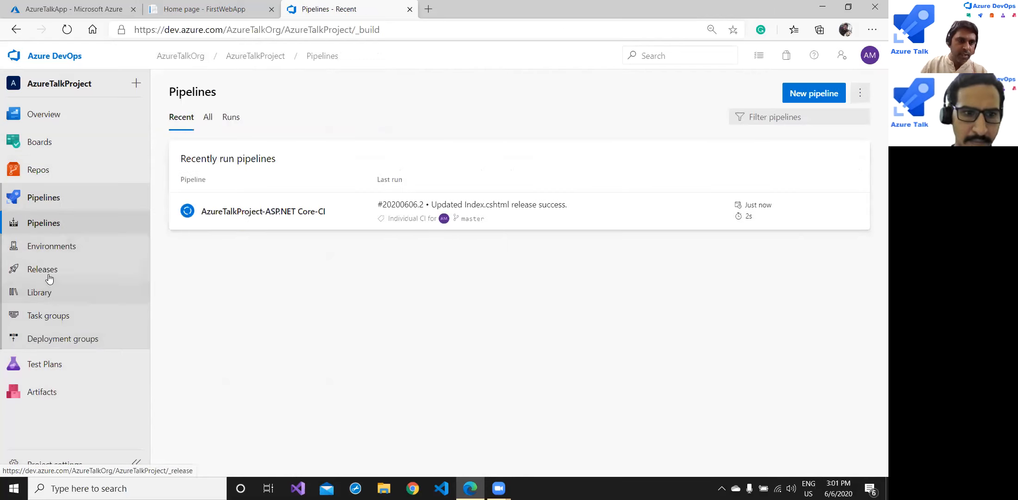
left_click(228, 212)
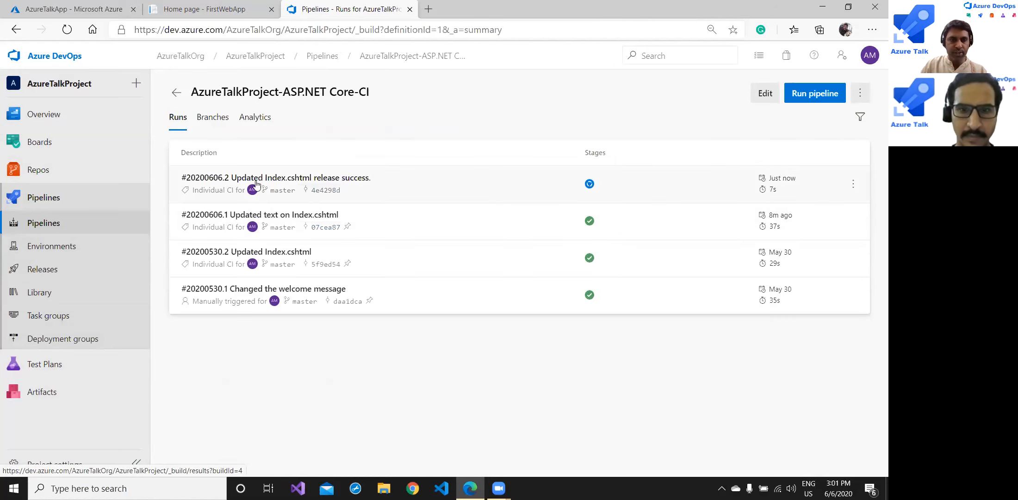
left_click(318, 183)
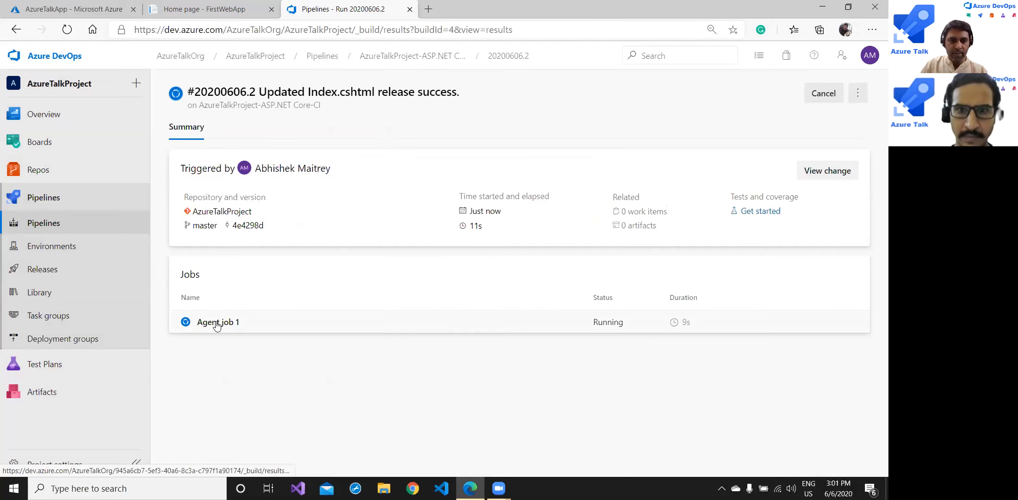
left_click(216, 322)
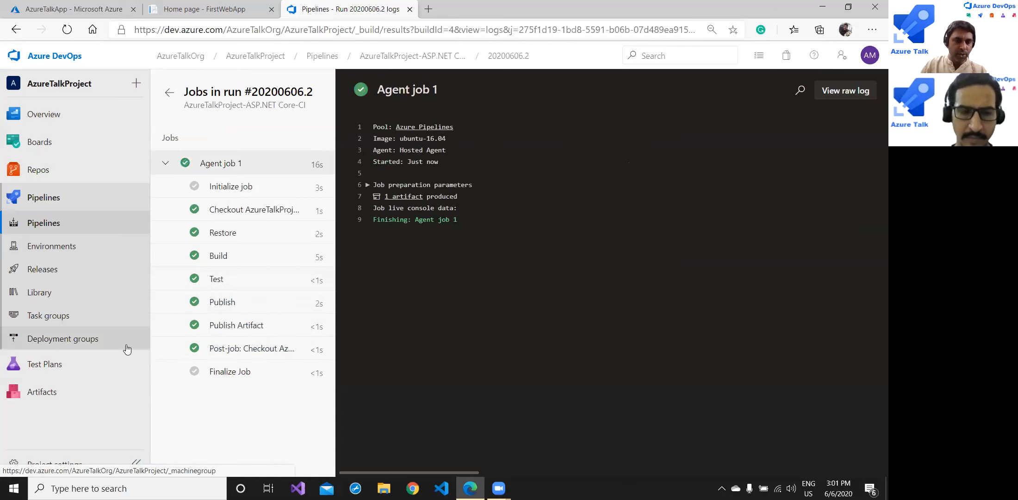
left_click(60, 270)
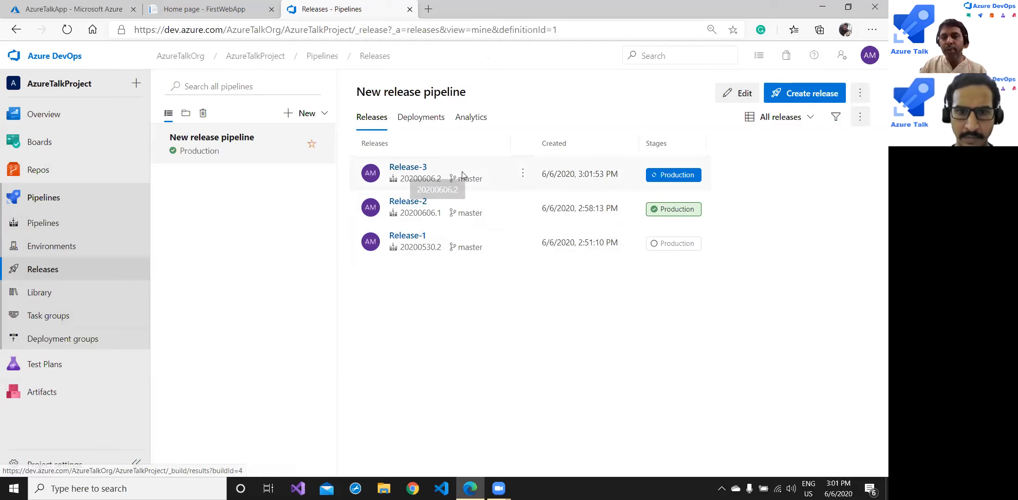
- Inspect Release-3's Production deployment logs and confirm the Run on agent steps succeeded
left_click(414, 174)
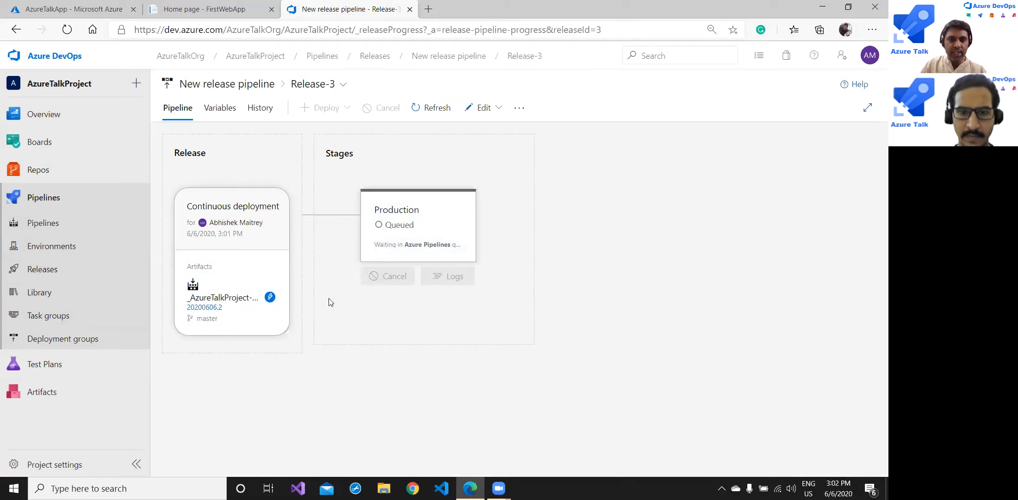
left_click(400, 226)
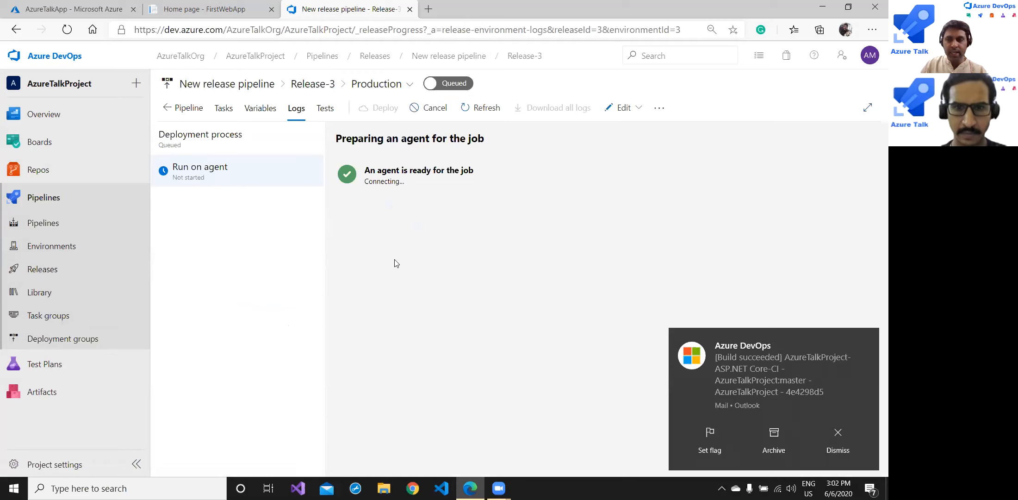
left_click(866, 343)
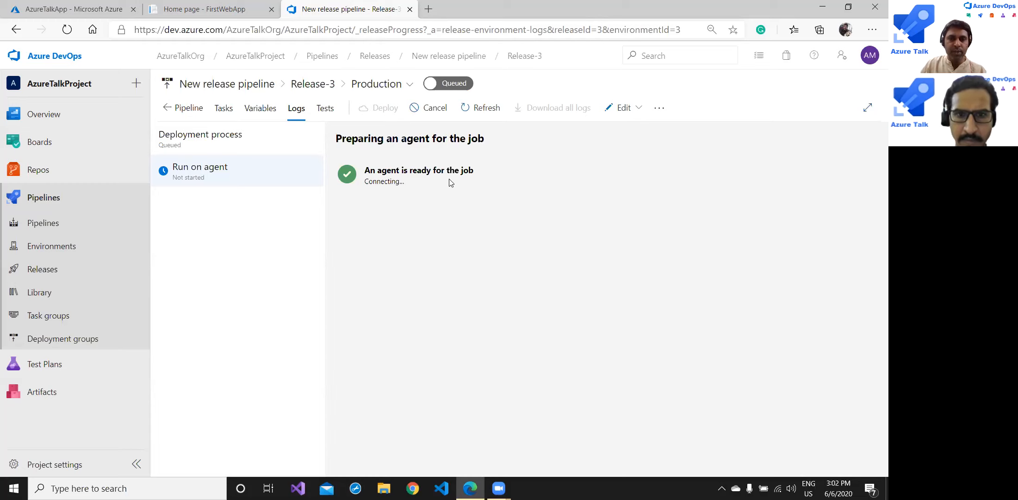
left_click(207, 169)
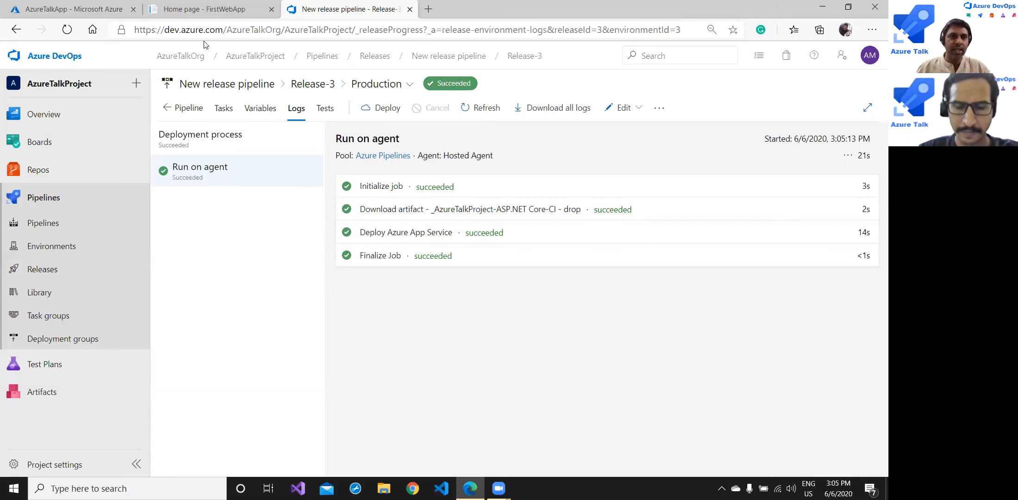
- Reload the live FirstWebApp page and highlight 'success' in its new heading
left_click(205, 9)
left_click(311, 30)
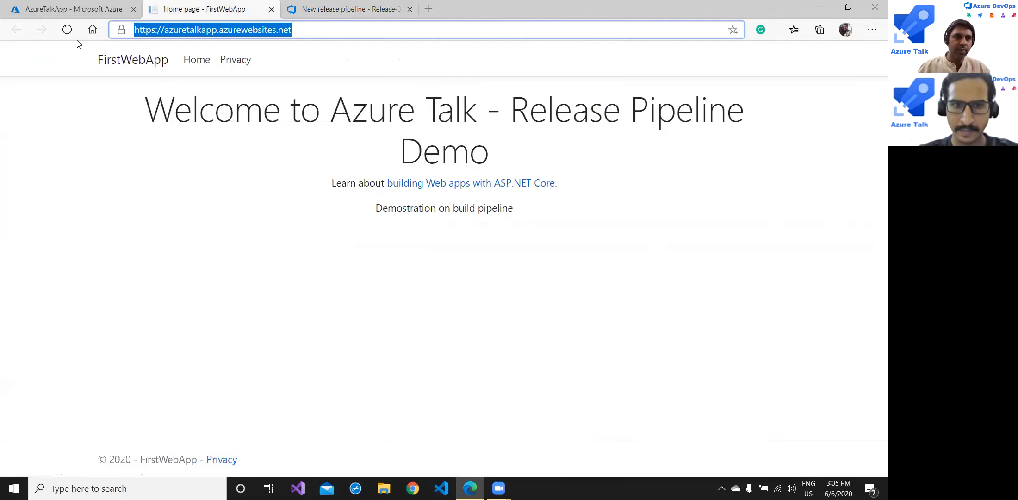
left_click(67, 31)
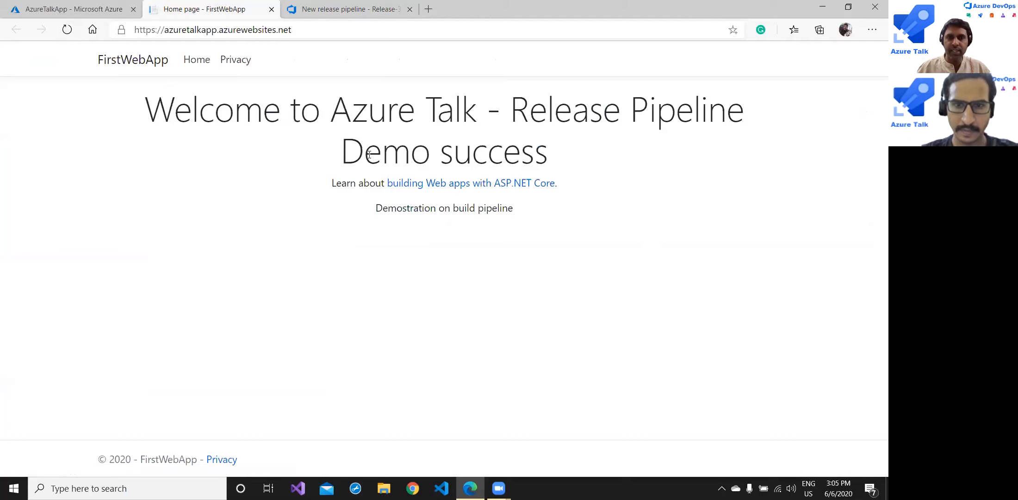
left_click_drag(439, 151, 553, 162)
left_click(532, 226)
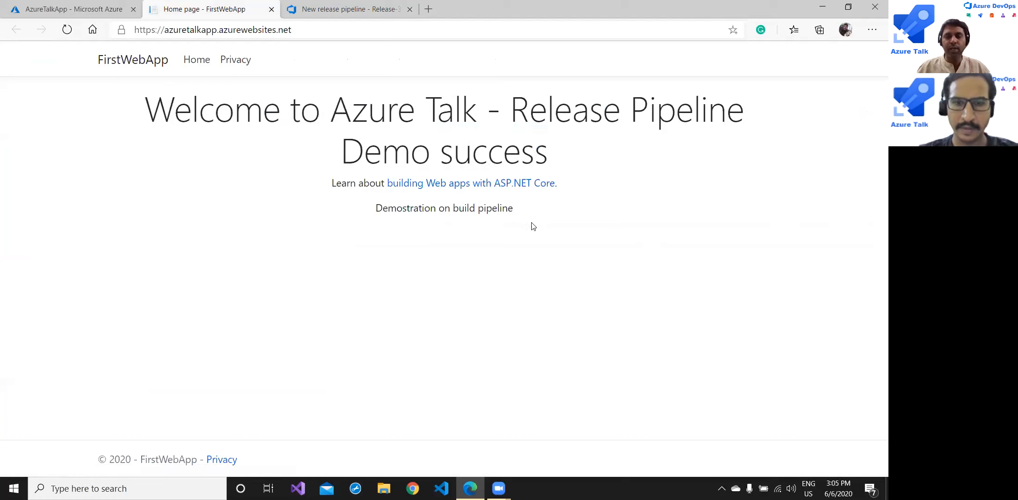